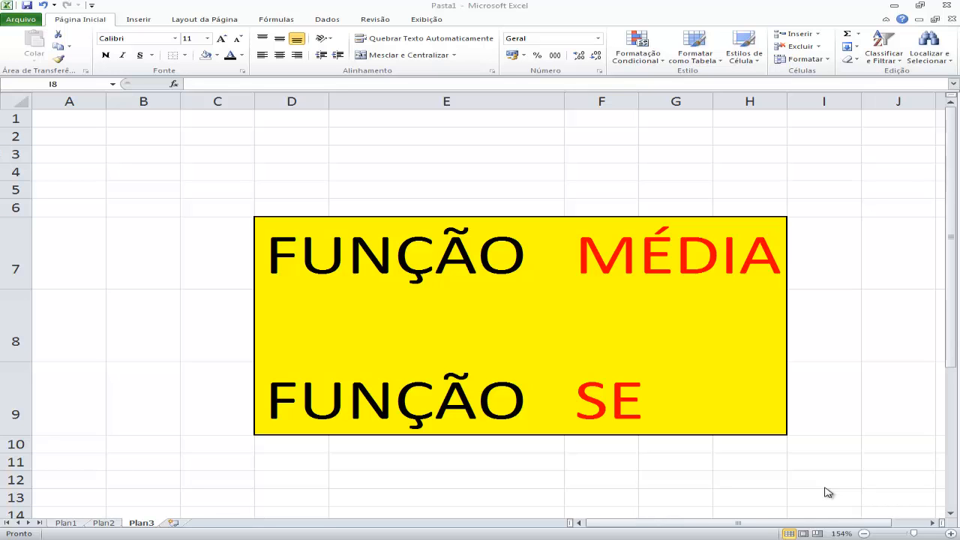
Step: Switch to sheet Plan1 and review the salespeople listed under META TRIMESTRAL in B7:B12
left_click(65, 528)
left_click(65, 525)
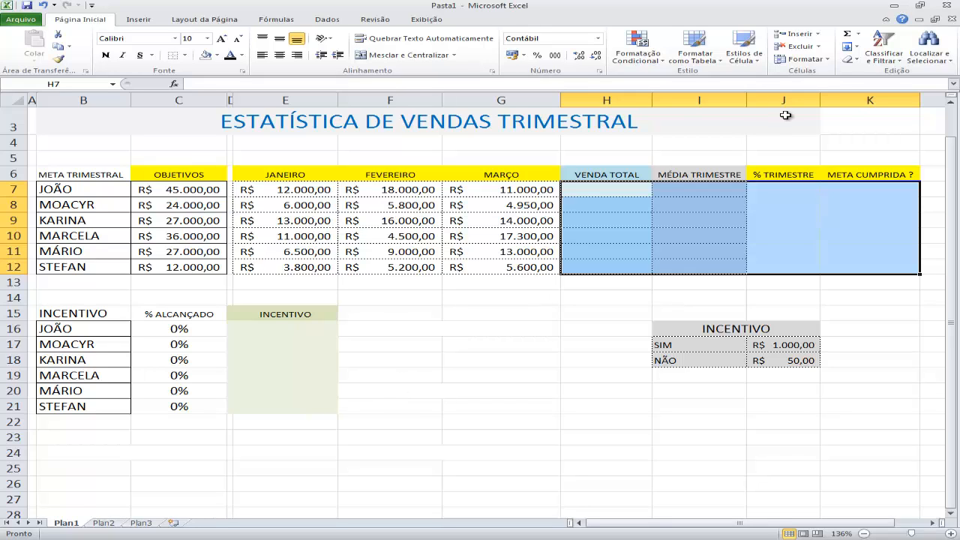
left_click(79, 188)
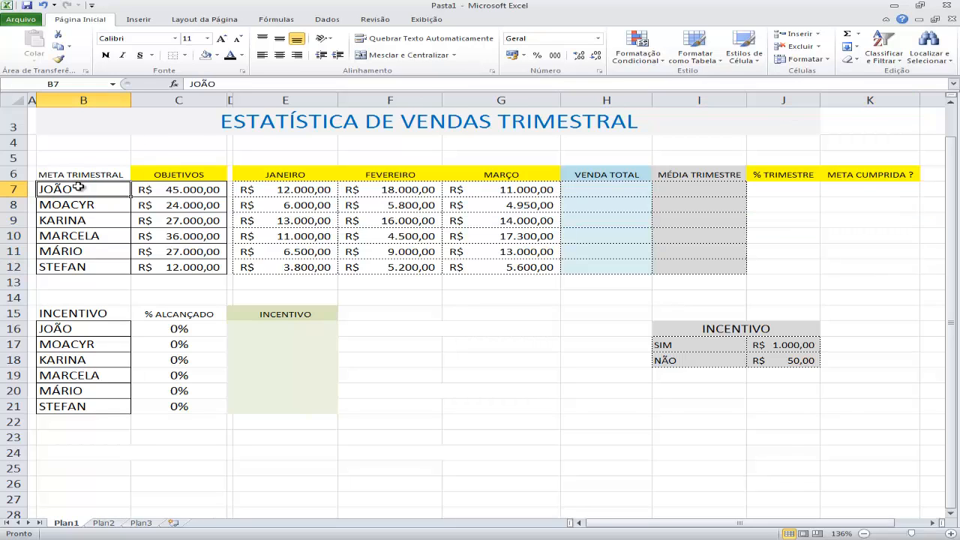
key("Down")
key("Down")
key("Down")
key("Down")
key("Down")
key("Up")
key("Up")
key("Up")
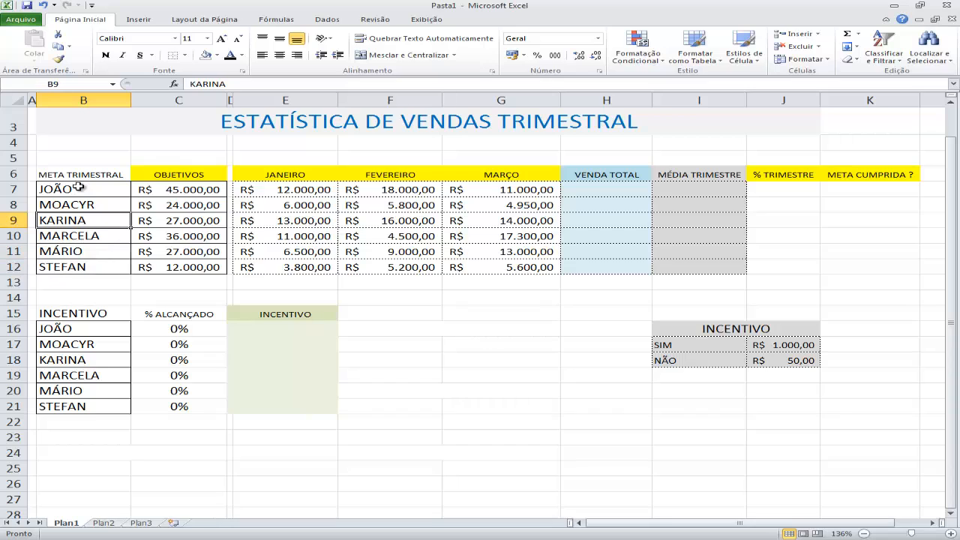
key("Up")
key("Up")
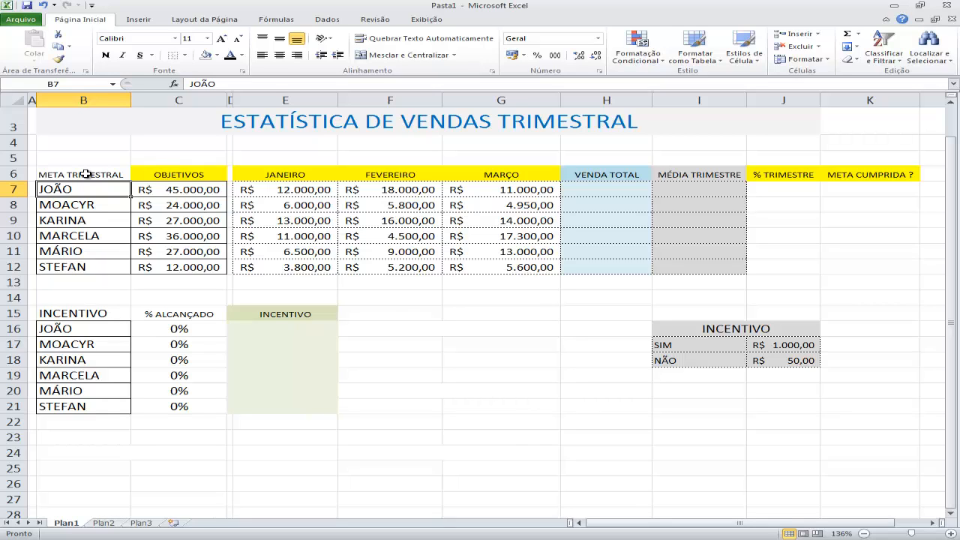
Step: Examine the sales table's columns, from META TRIMESTRAL and OBJETIVOS through the three months to VENDA TOTAL and MÉDIA TRIMESTRE
left_click(87, 174)
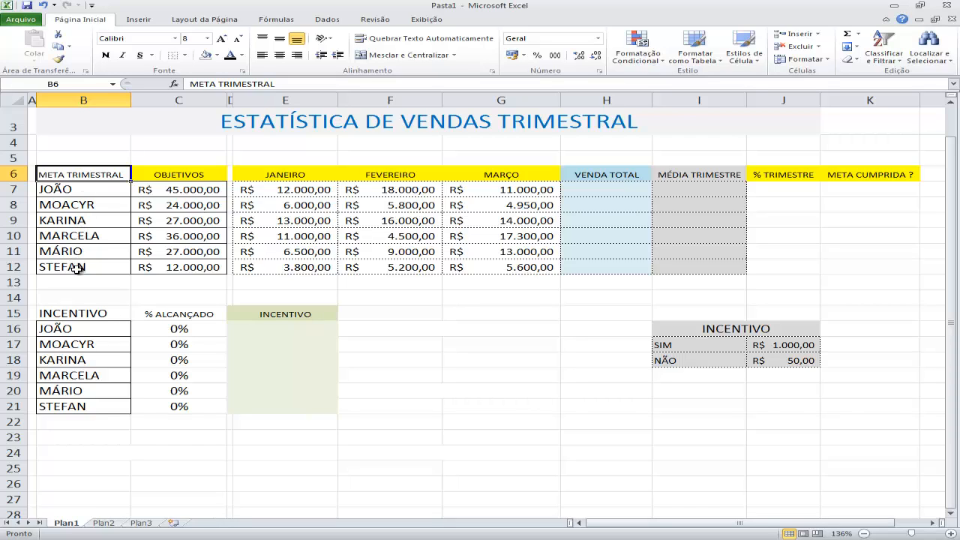
left_click(202, 179)
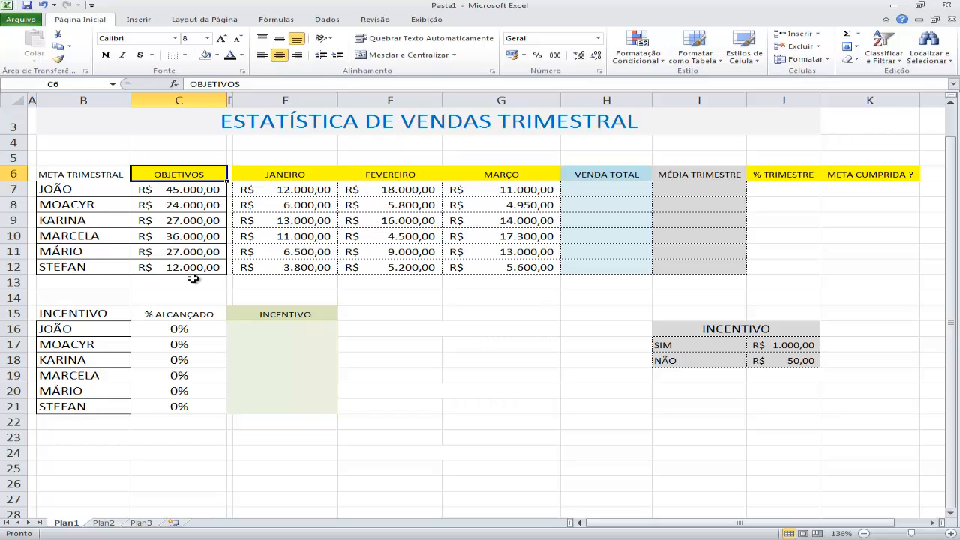
left_click(291, 174)
left_click(387, 171)
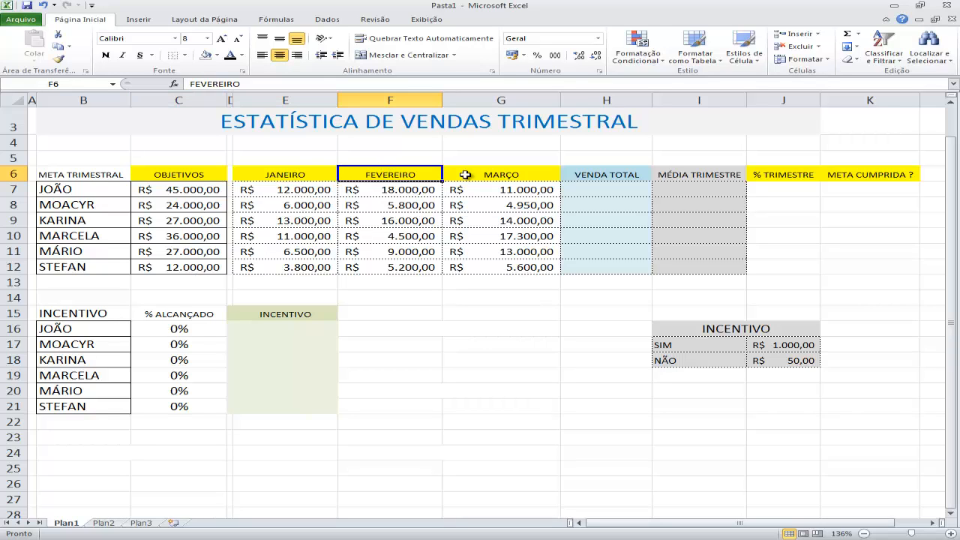
left_click(467, 175)
left_click(285, 172)
left_click(383, 187)
left_click(492, 174)
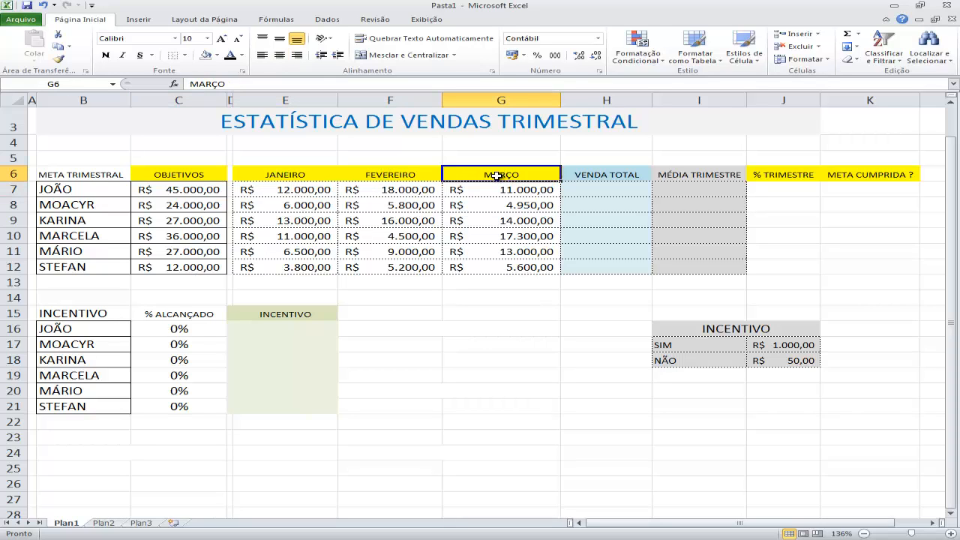
left_click(302, 174)
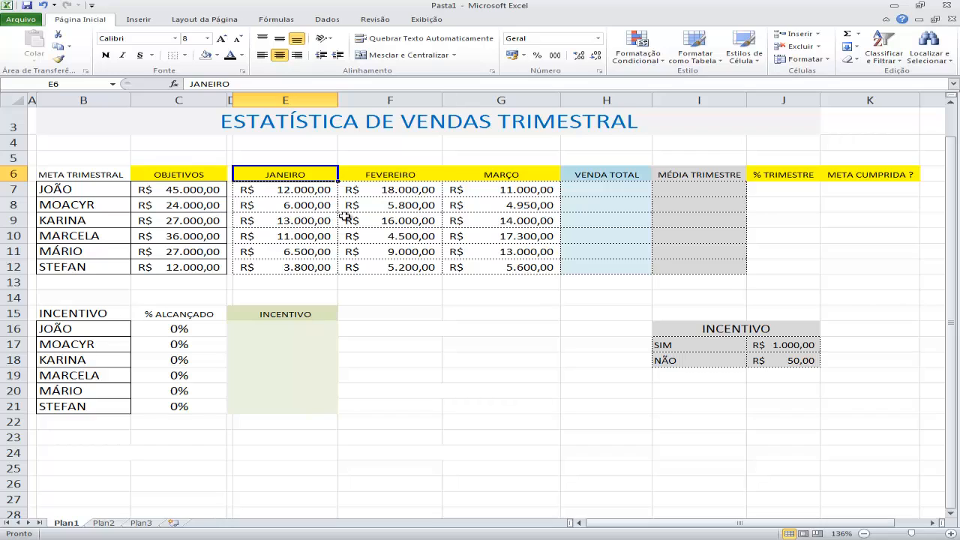
left_click(593, 176)
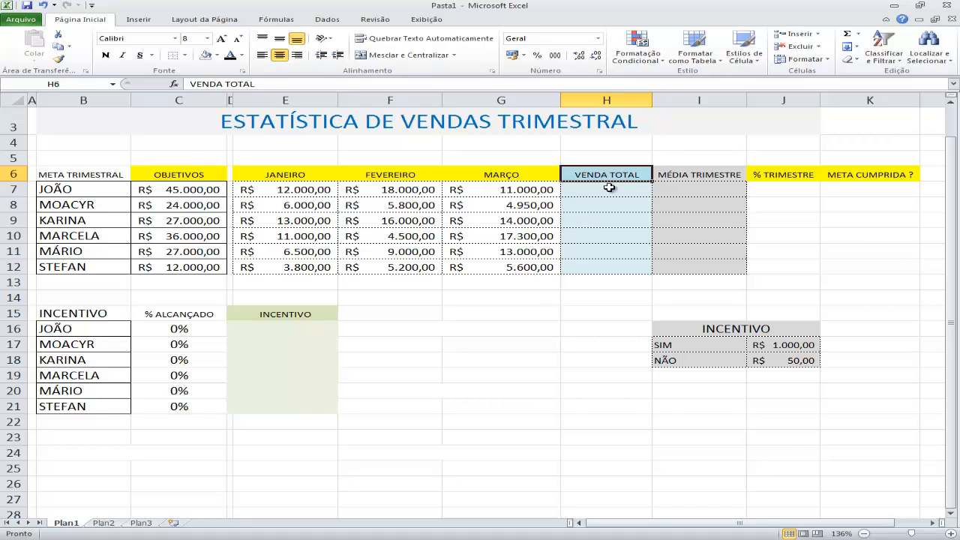
left_click(610, 187)
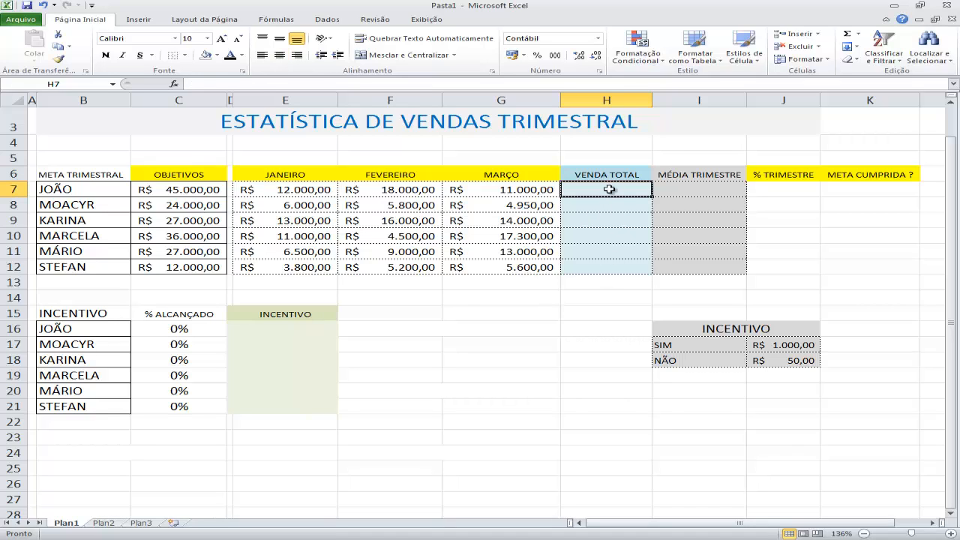
left_click(611, 168)
left_click(607, 189)
left_click(679, 189)
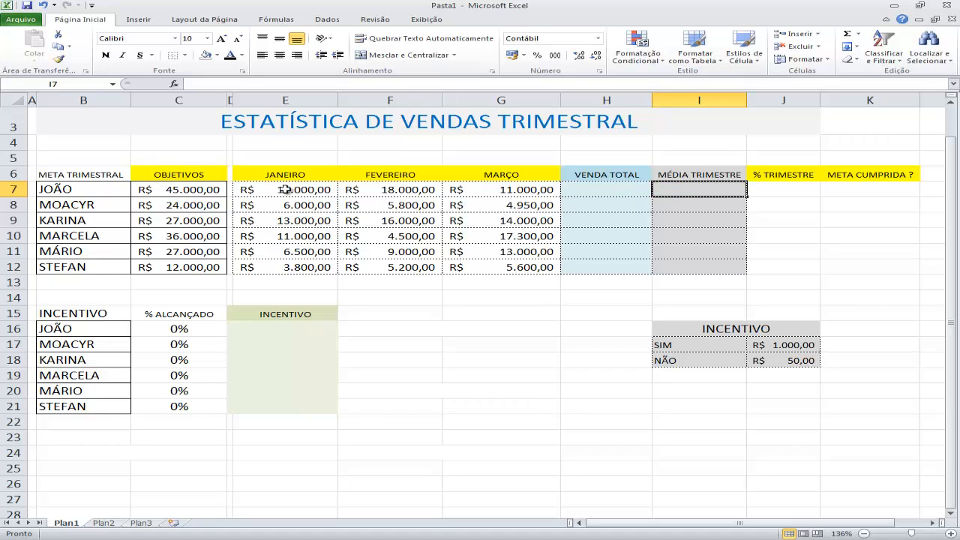
Step: Total the first salesperson's three months in the VENDA TOTAL cell H7 with =E7+F7+G7
left_click(594, 190)
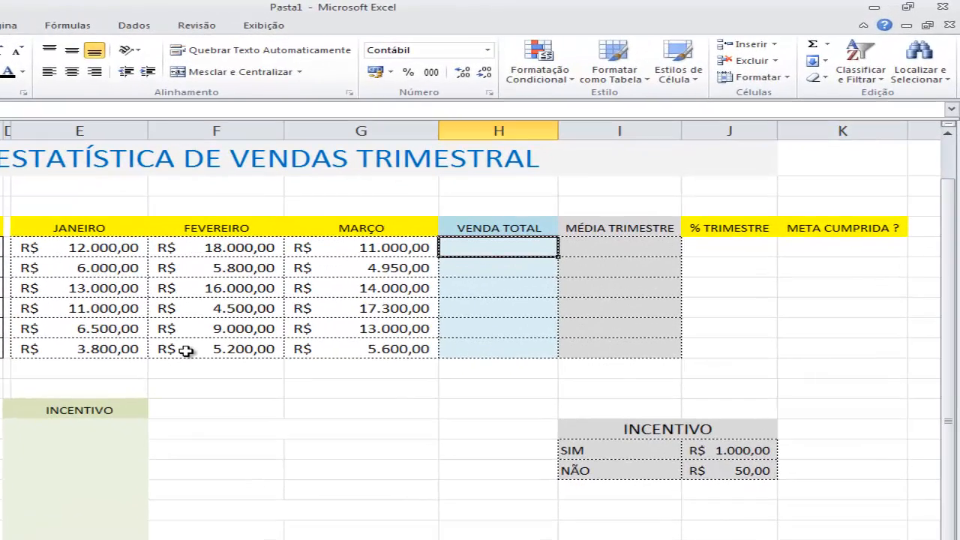
type("=")
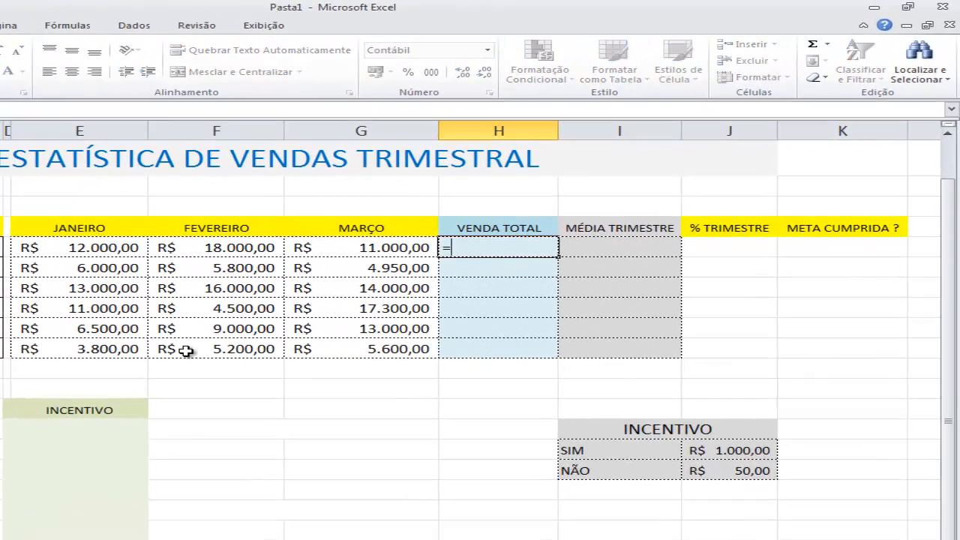
left_click(104, 247)
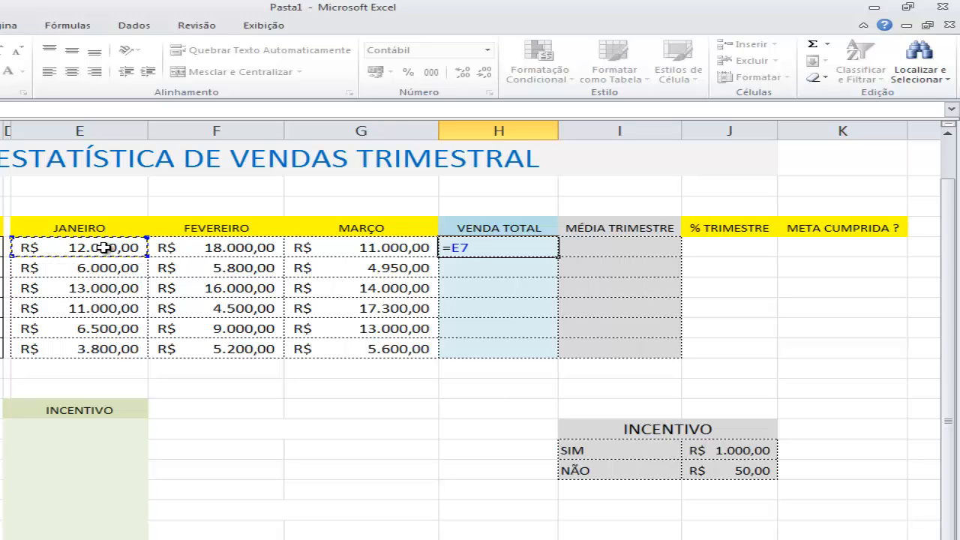
type("+")
left_click(224, 245)
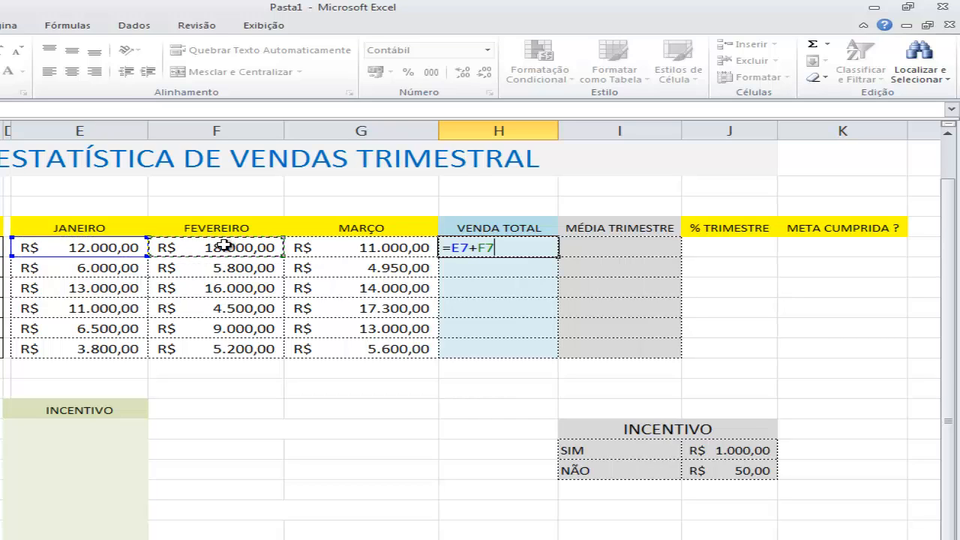
type("+")
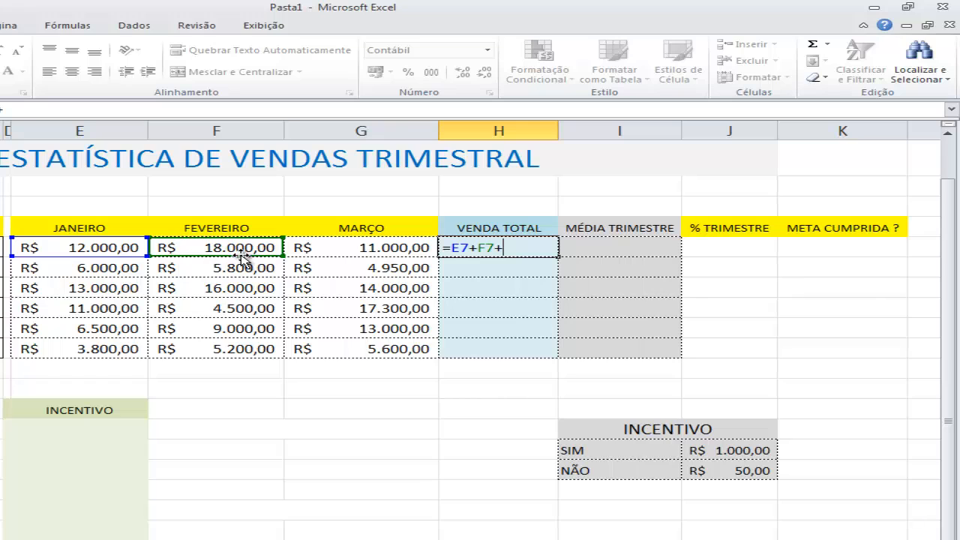
left_click(352, 247)
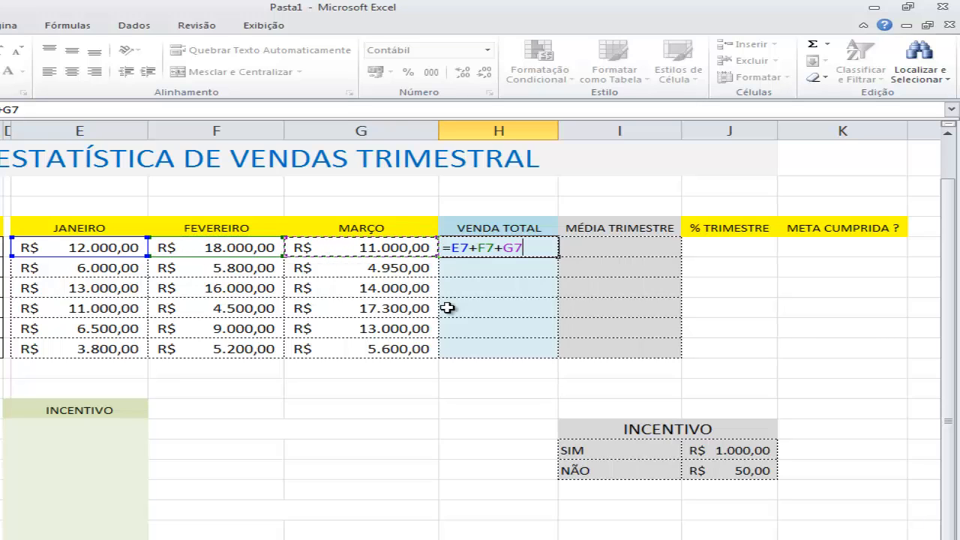
key("Return")
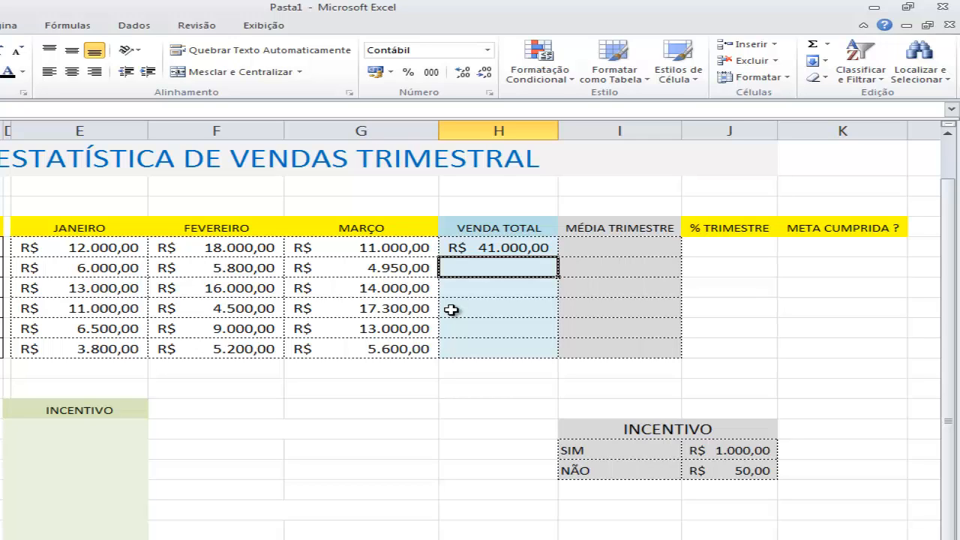
Step: Clear H7 and enter the first salesperson's VENDA TOTAL with =SOMA(E7:G7)
key("Up")
key("Delete")
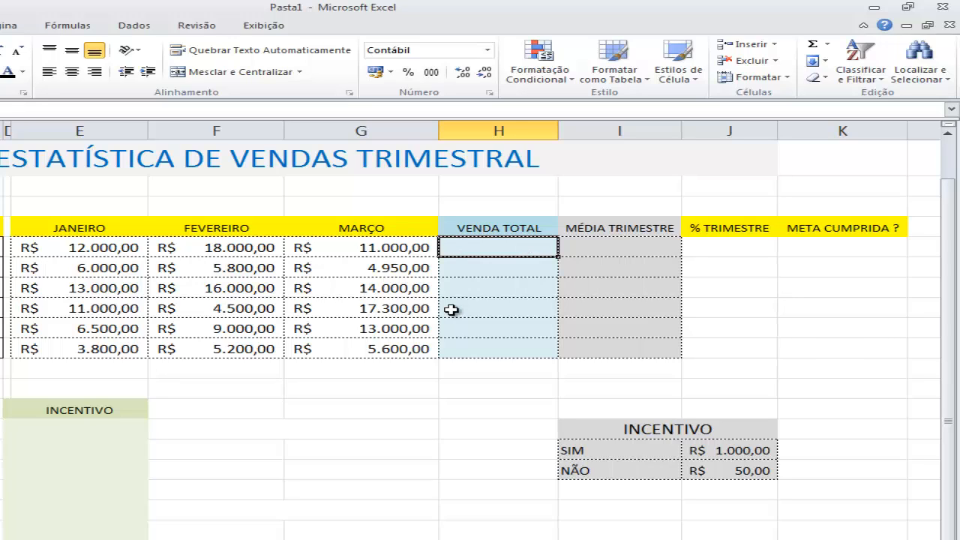
type("=")
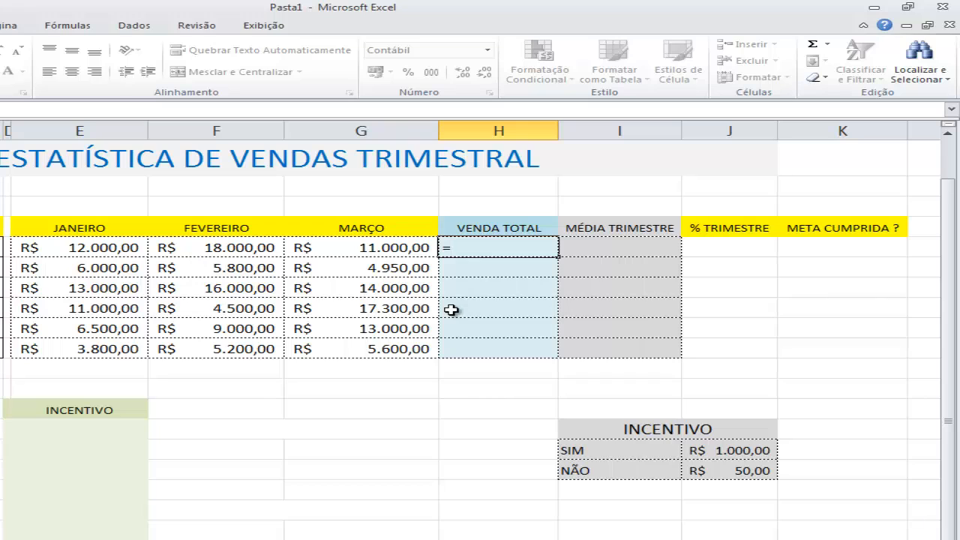
type("SOMA(")
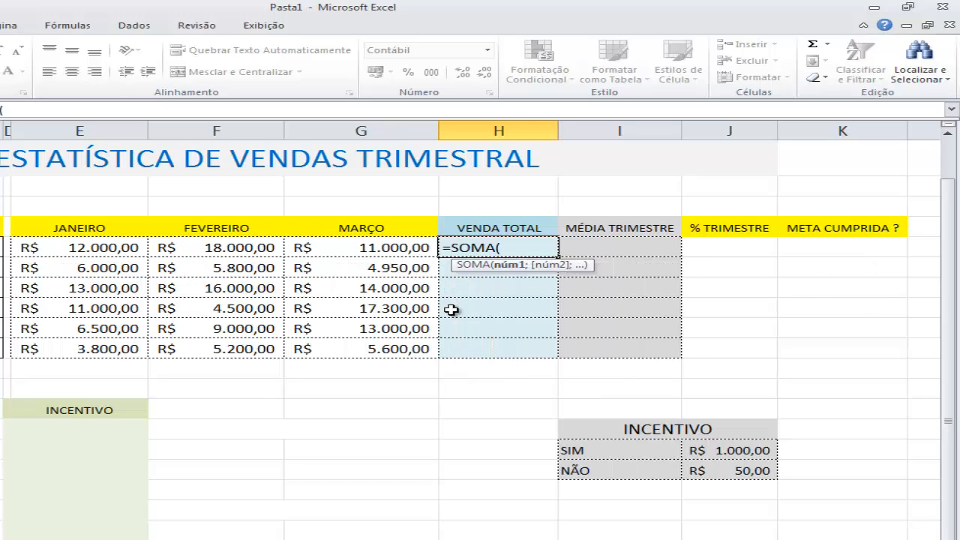
left_click(86, 247)
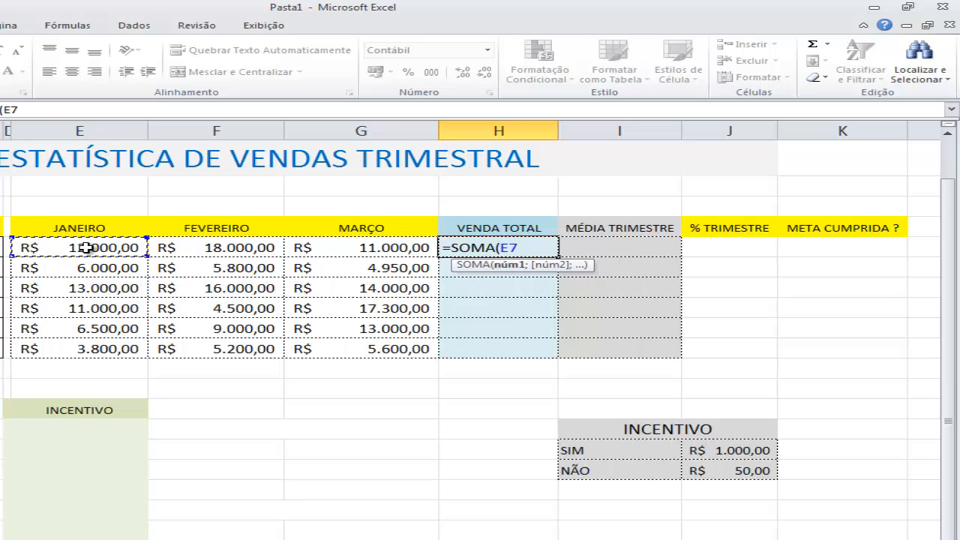
left_click_drag(87, 247, 369, 249)
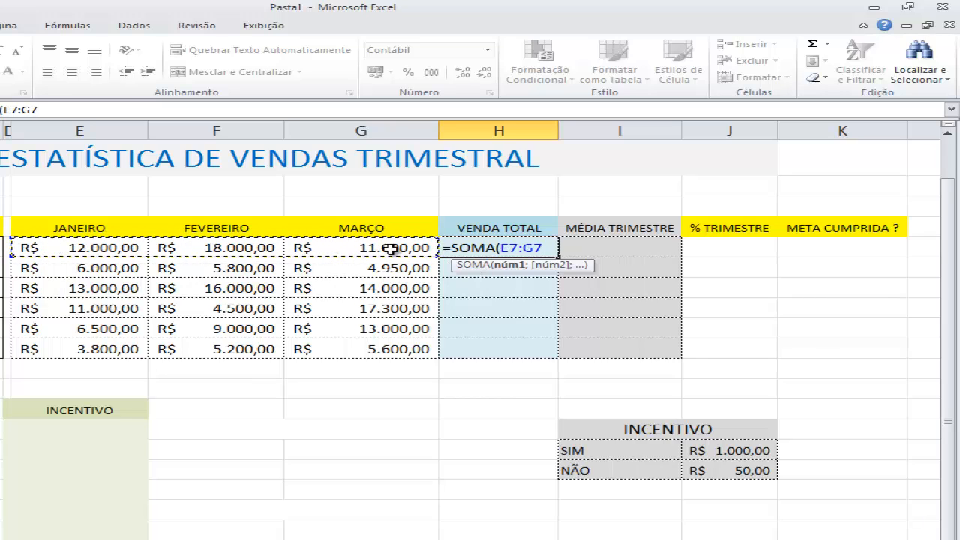
key("Return")
key("Up")
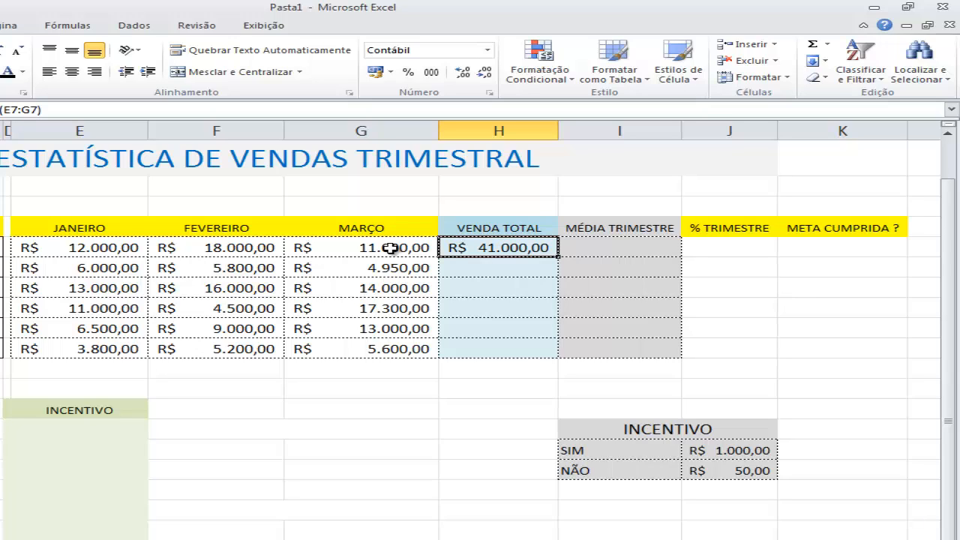
Step: Write the formula =E7+F7+G7/3 in the MÉDIA TRIMESTRE cell I7 for the first salesperson
left_click(620, 248)
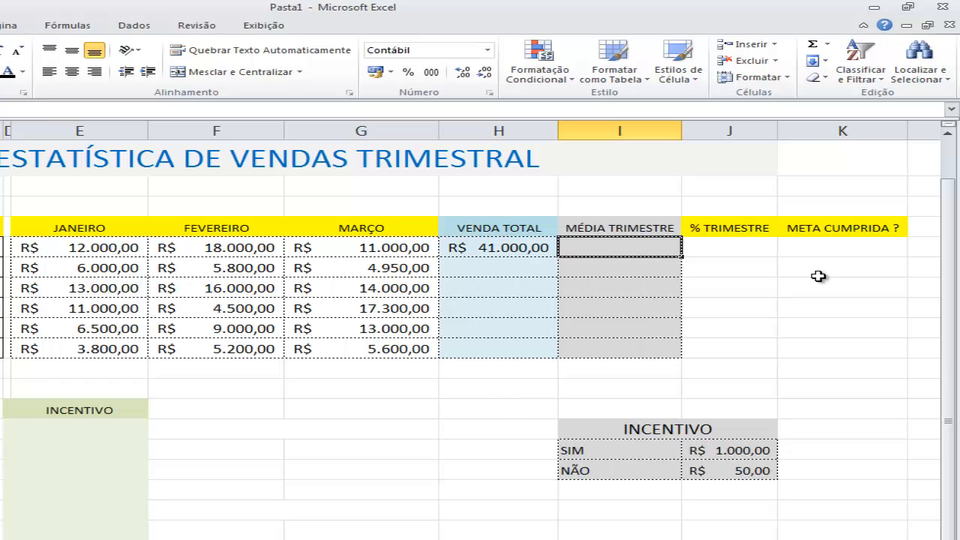
type("=")
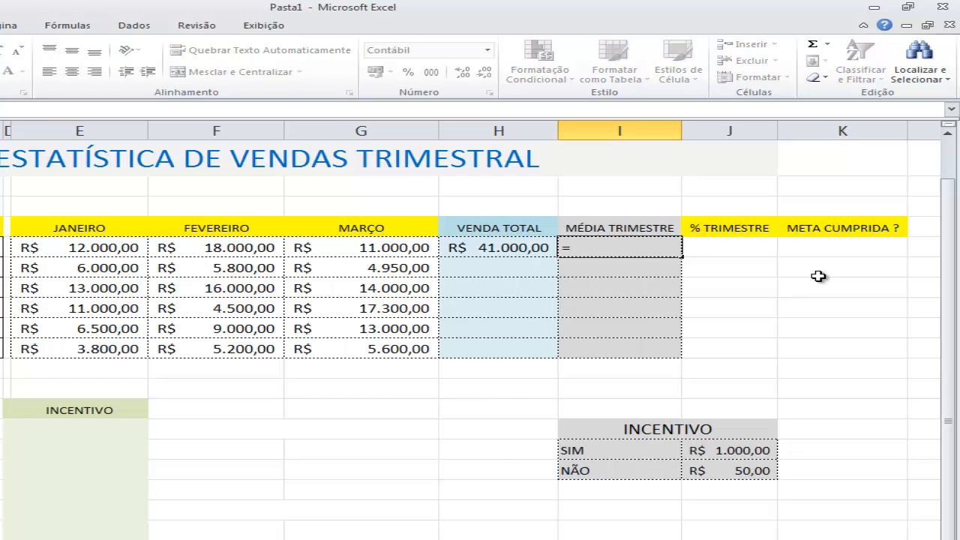
left_click(87, 250)
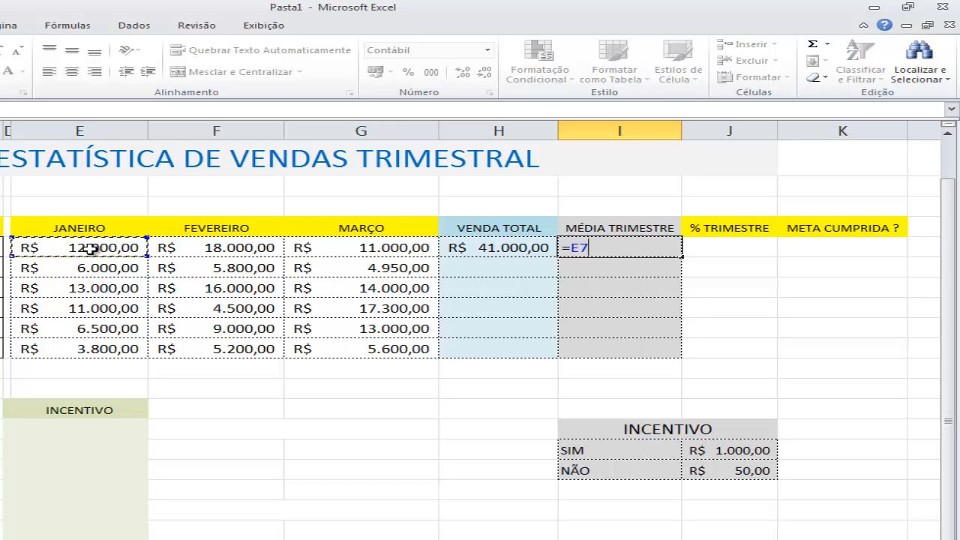
type("+")
left_click(219, 250)
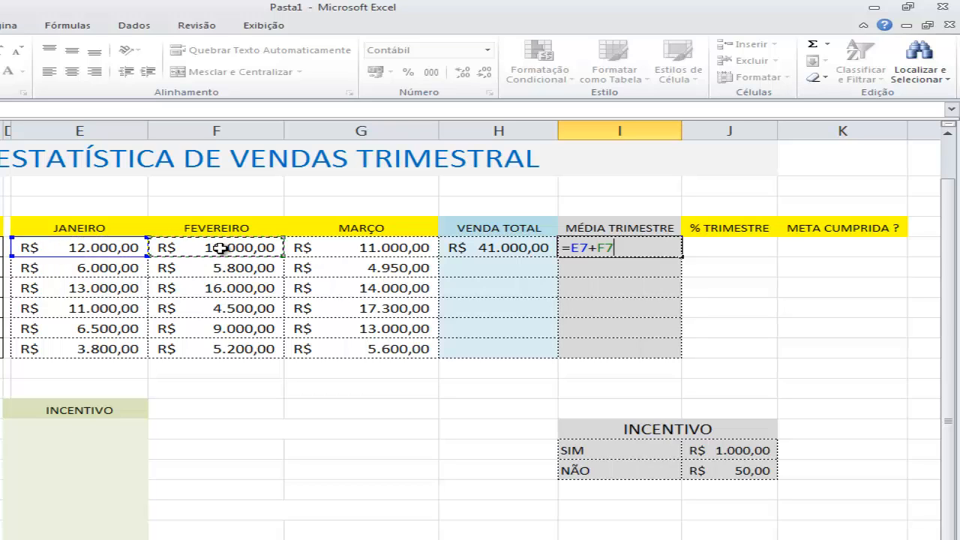
type("+")
left_click(354, 249)
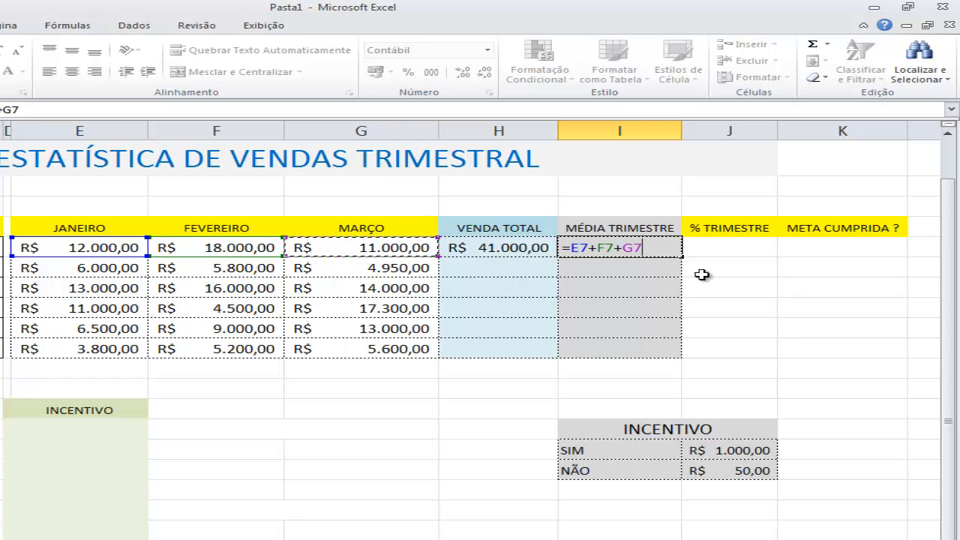
type("/")
type("3")
Step: Enclose the three-month sum in I7 in parentheses so the formula reads =(E7+F7+G7)/3, and enter it
type("(")
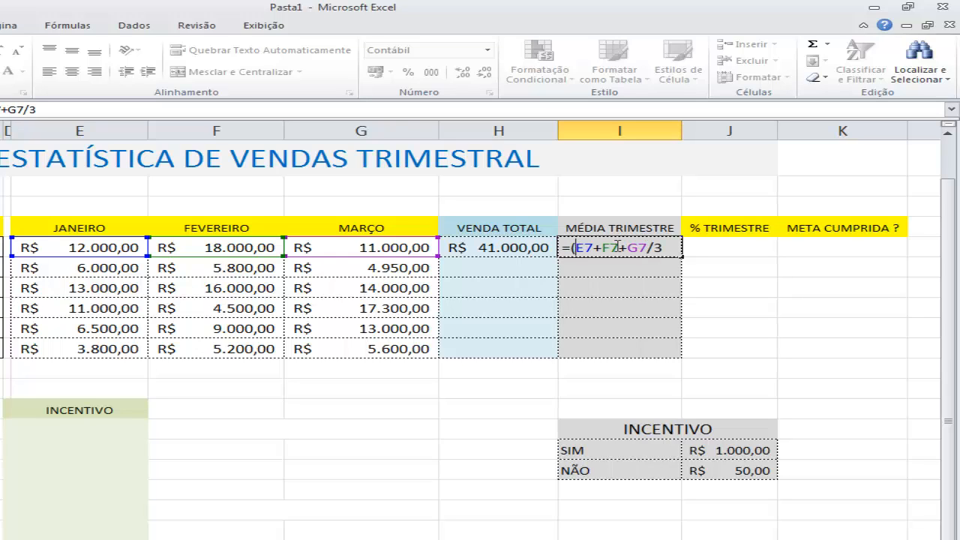
key("Right")
key("Right")
key("Right")
key("Right")
key("Right")
key("Right")
key("Right")
type(")")
key("Return")
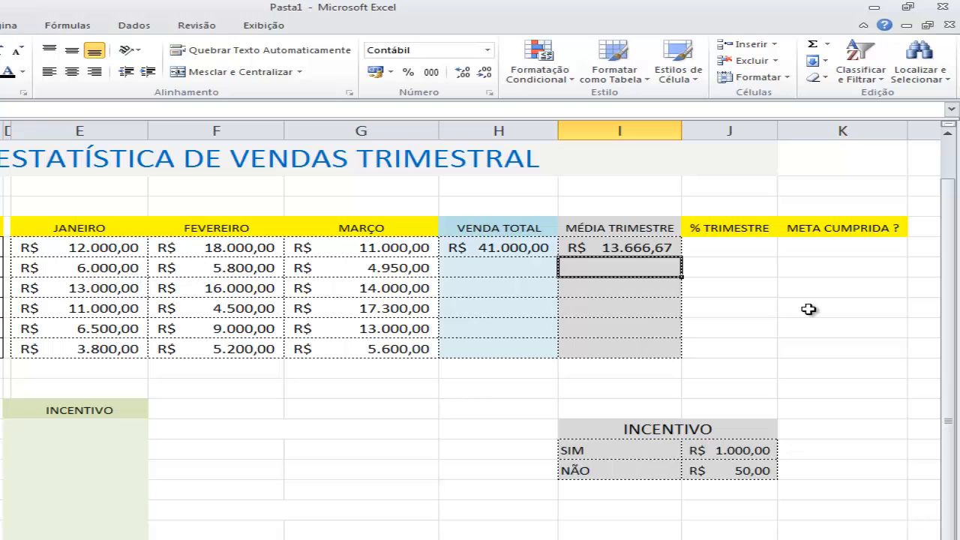
Step: Remove the parentheses from the average formula in I7 so it reads =E7+F7+G7/3, and enter it
key("Up")
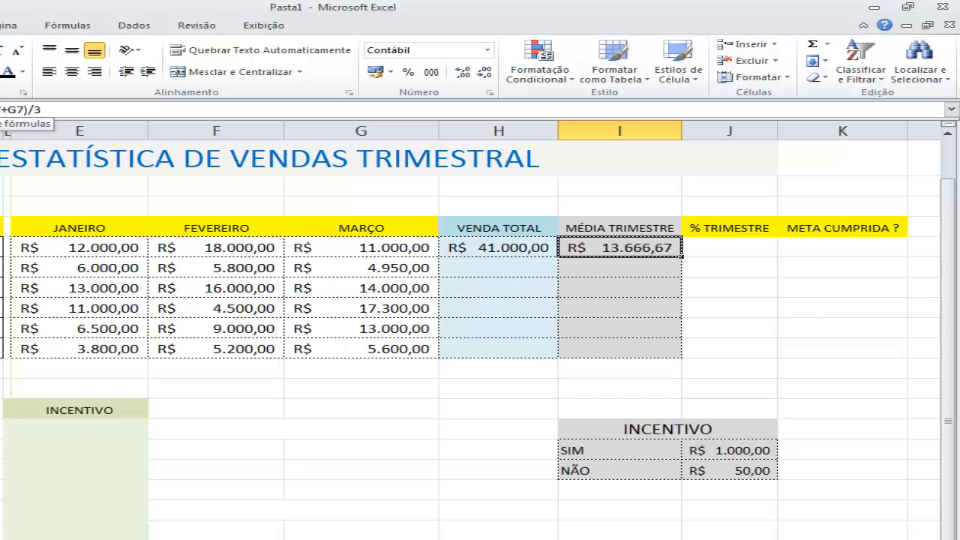
left_click(37, 110)
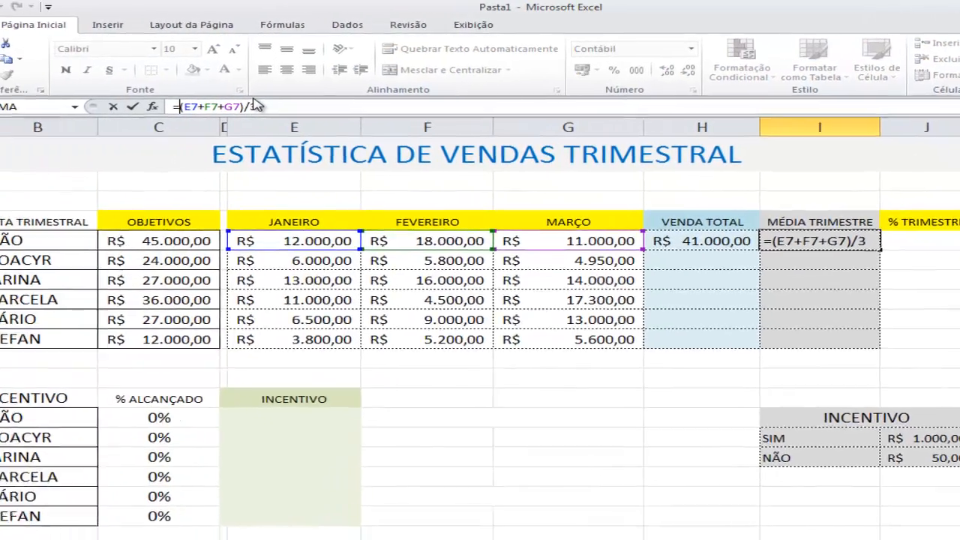
key("Home")
key("Right")
key("Delete")
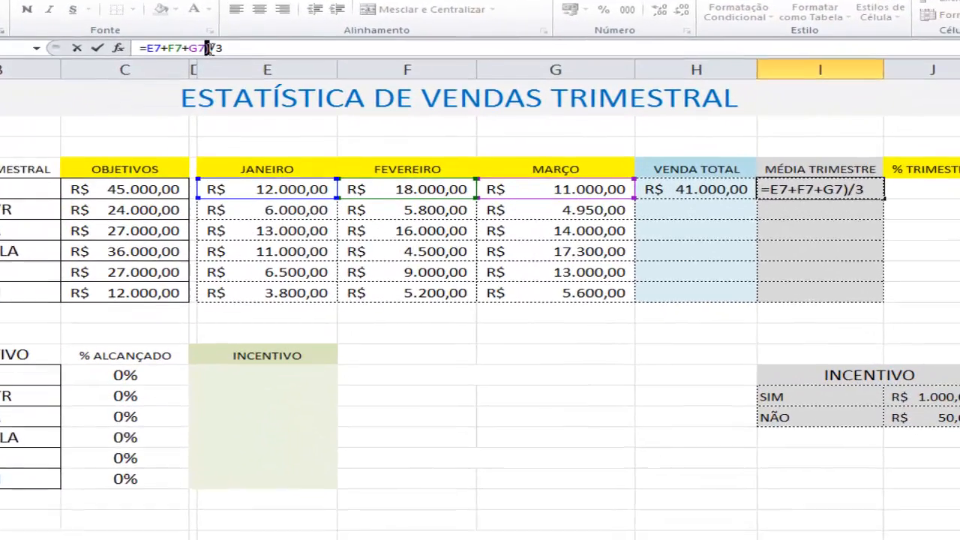
left_click(209, 48)
key("BackSpace")
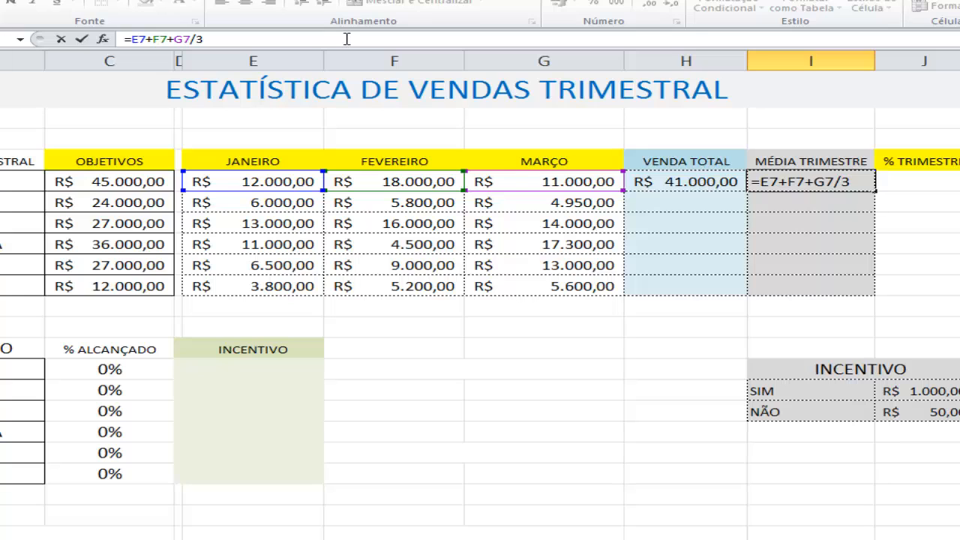
key("Return")
key("Up")
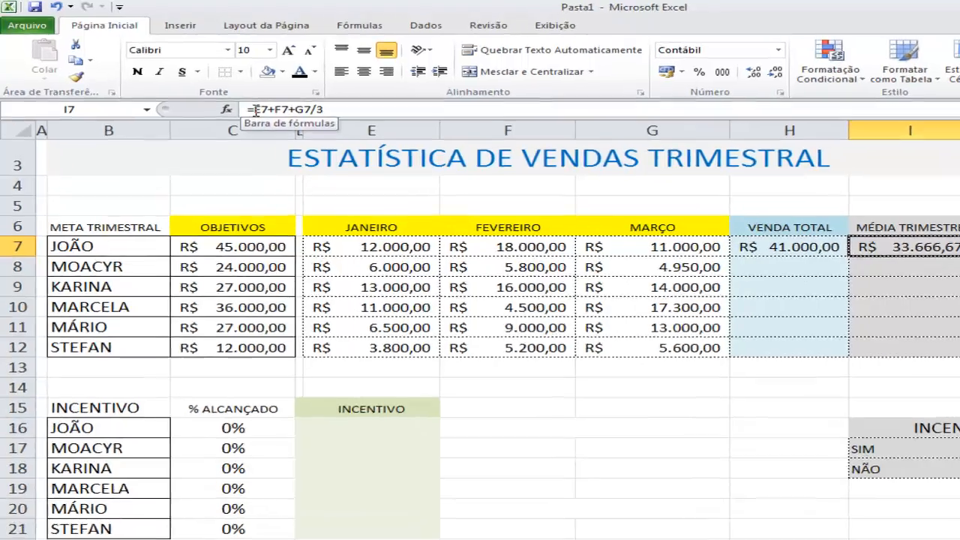
Step: Put the parentheses back around the three-month sum in I7, making the formula =(E7+F7+G7)/3, and enter it
left_click(295, 105)
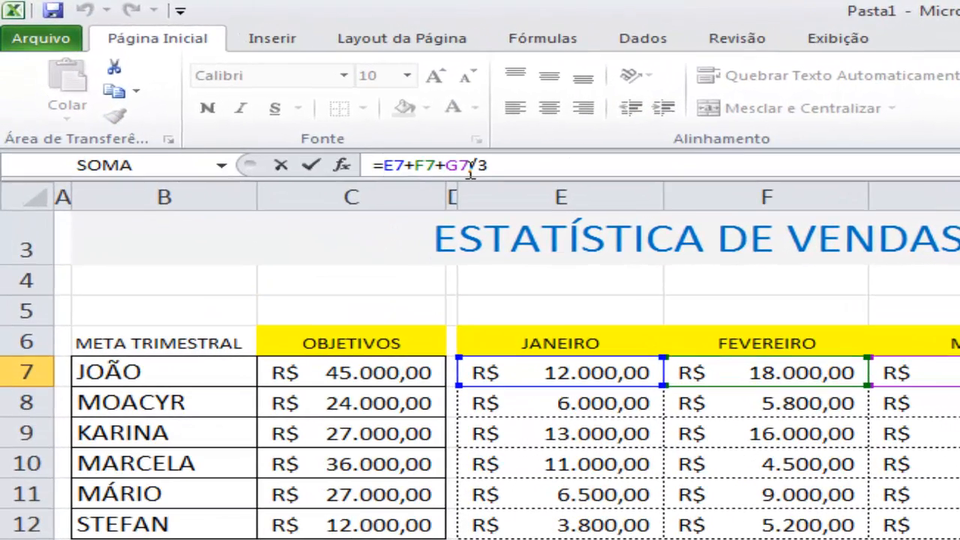
type("(")
key("Right")
key("Right")
key("Right")
key("Right")
key("Right")
key("Right")
key("Right")
key("Right")
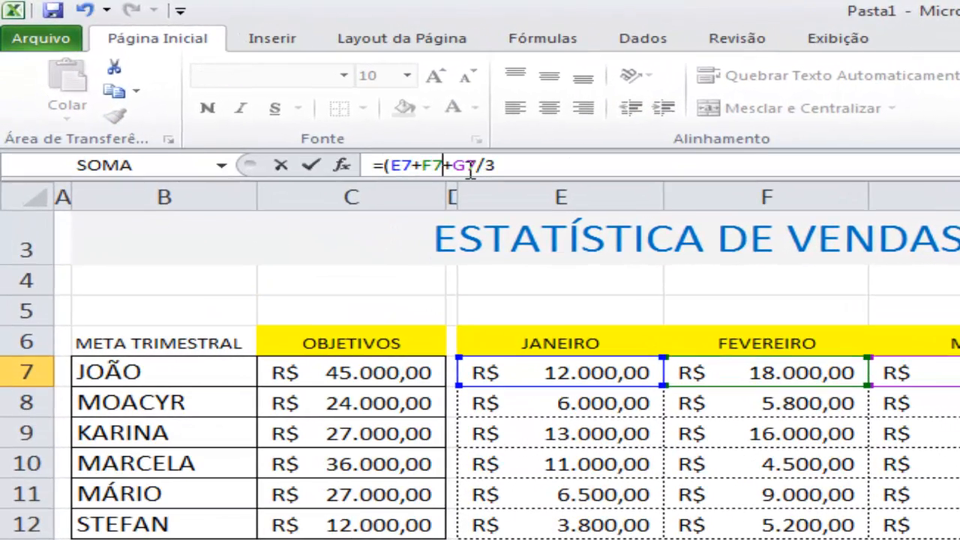
type(")")
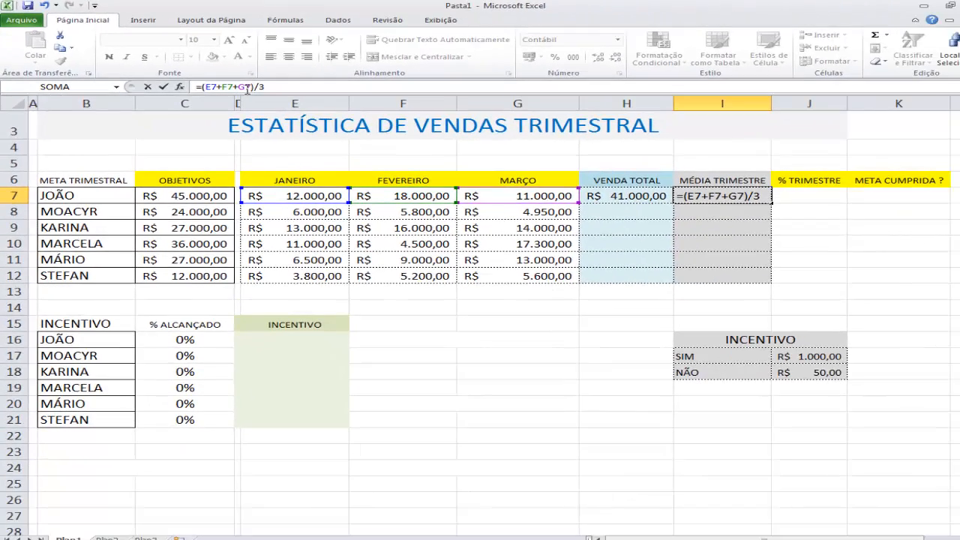
key("Return")
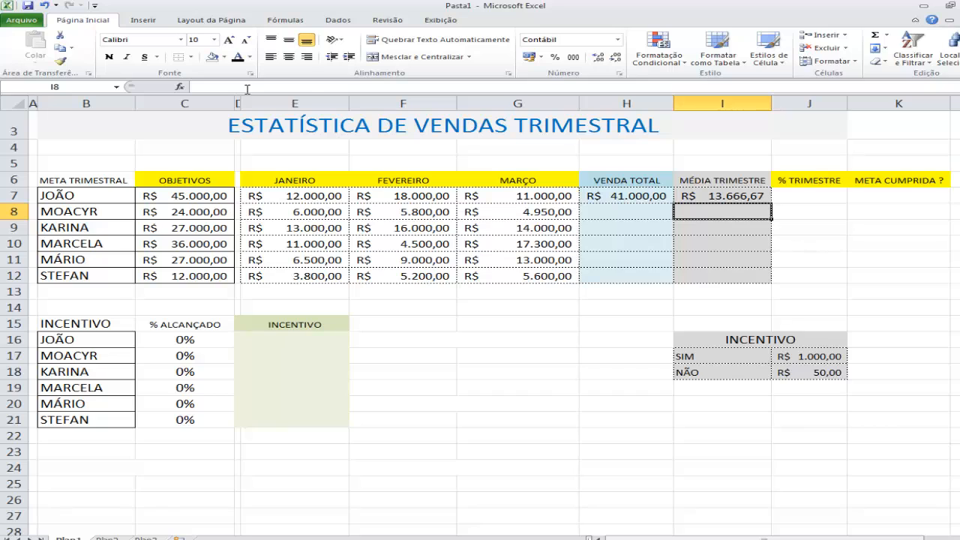
Step: Clear I7 and enter the first salesperson's quarterly average with the MÉDIA function over E7:G7
key("Up")
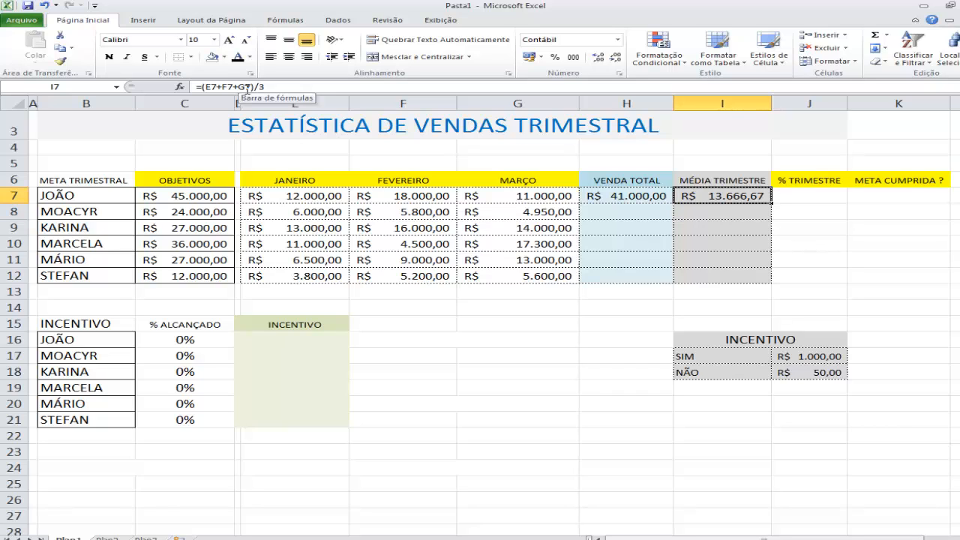
key("Delete")
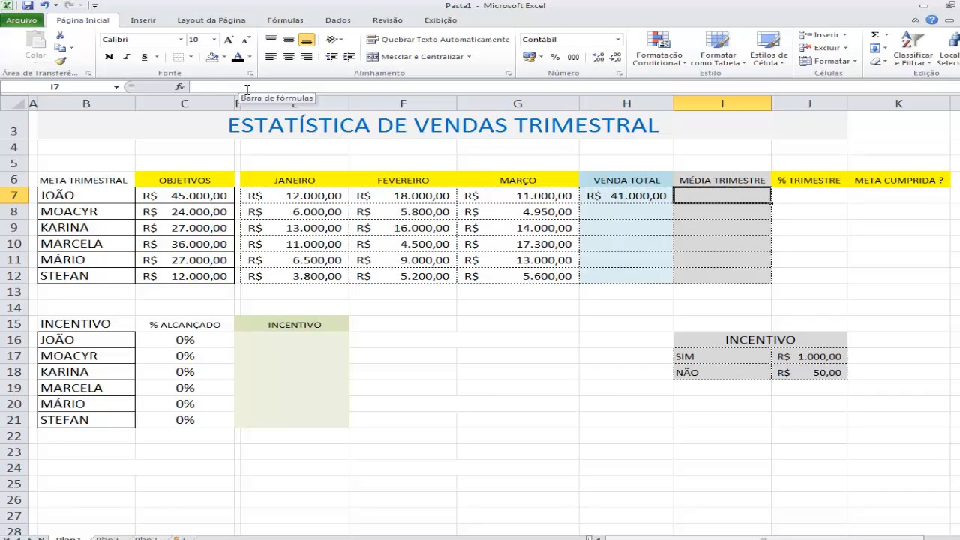
type("=MEDIA")
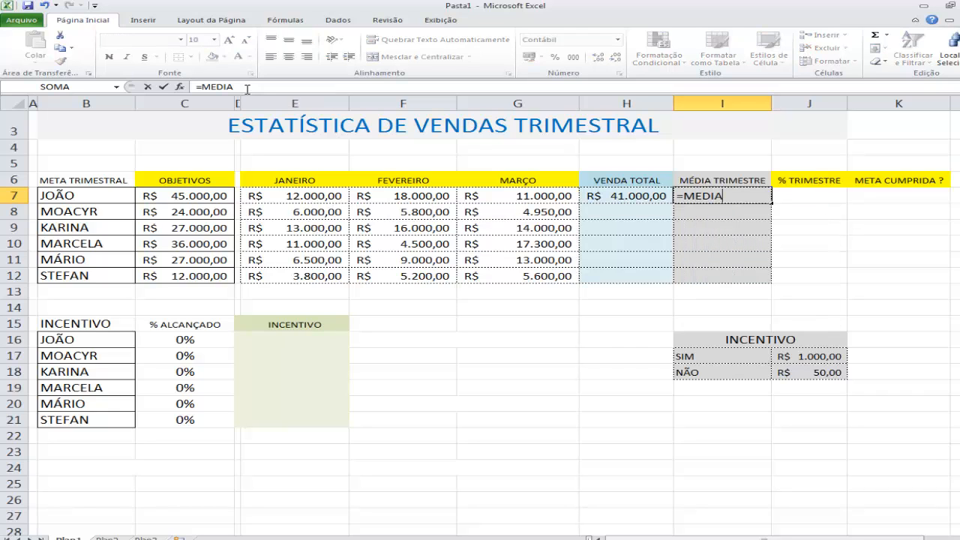
type("(")
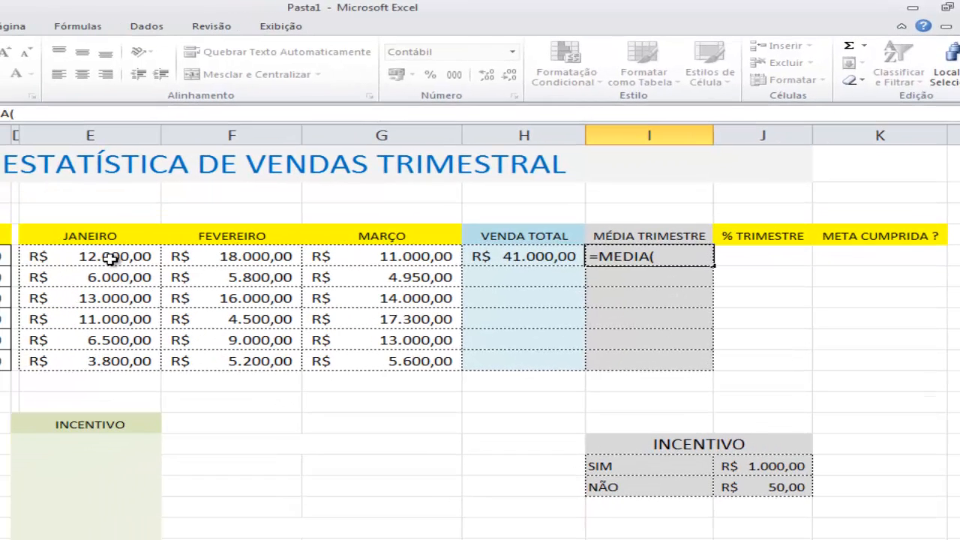
left_click(112, 257)
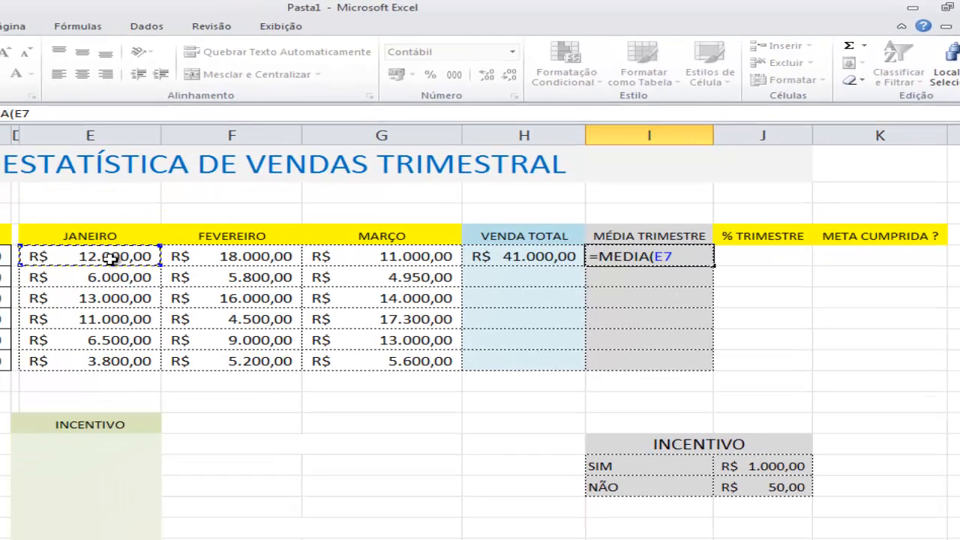
left_click_drag(111, 257, 358, 258)
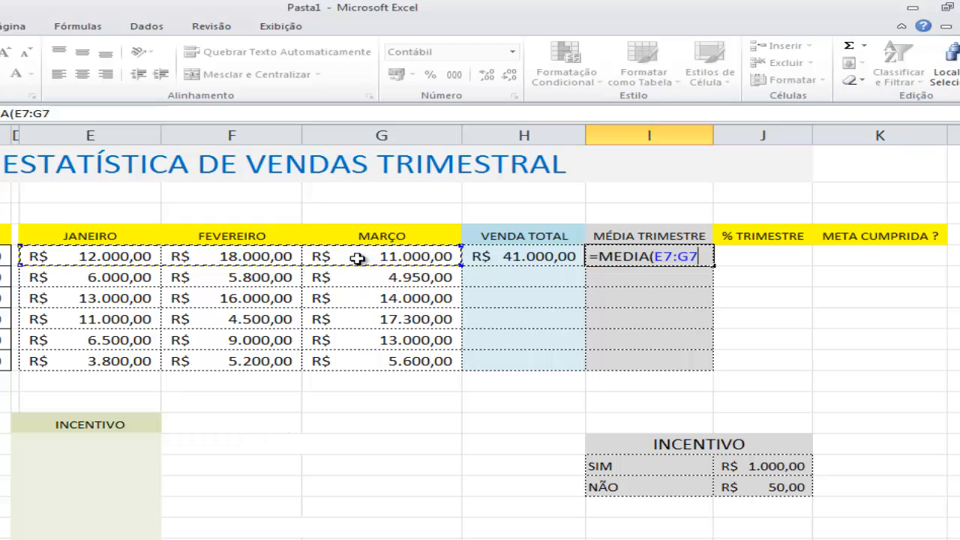
type(")")
key("Return")
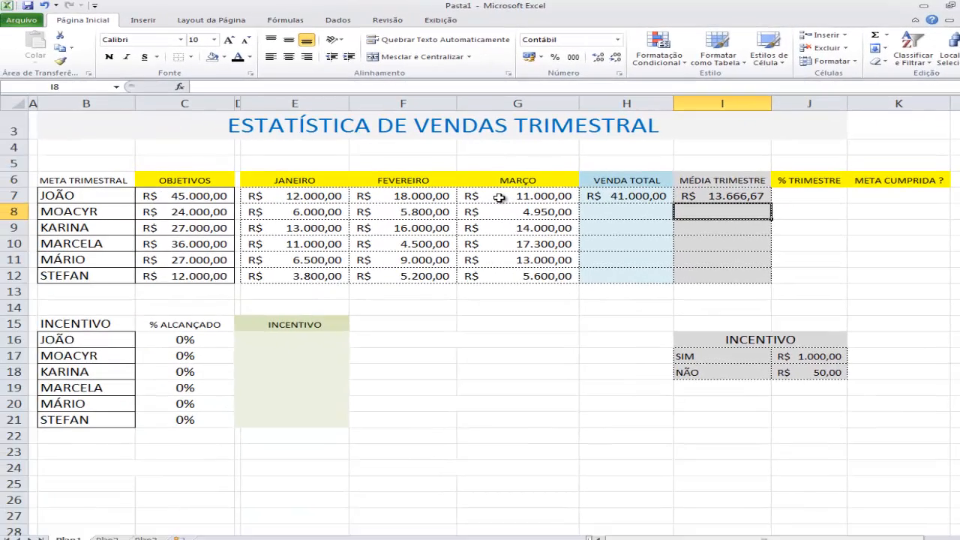
Step: Examine the MÉDIA formula in I7 and the January to March sales cells E7 to G7 that it averages
key("Up")
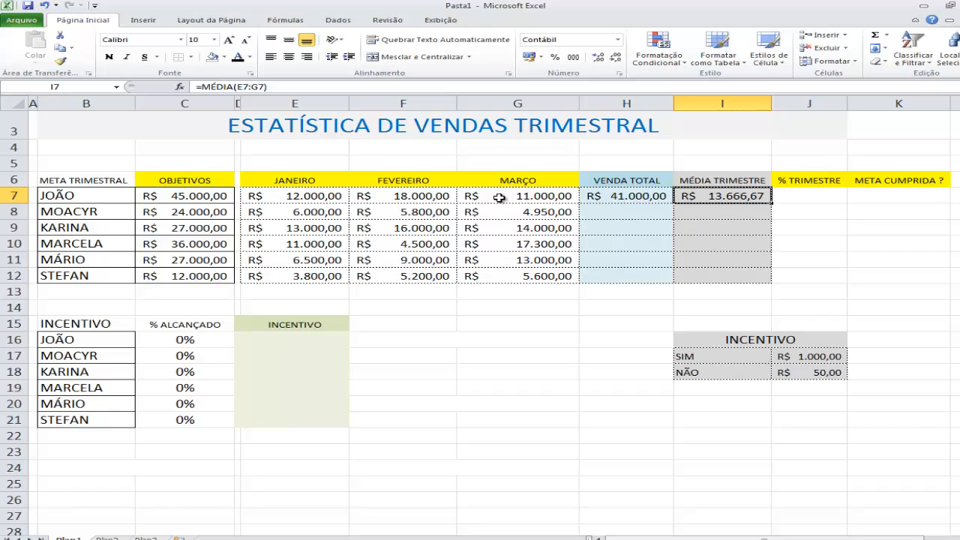
key("Left")
key("Left")
key("Left")
key("Left")
key("Right")
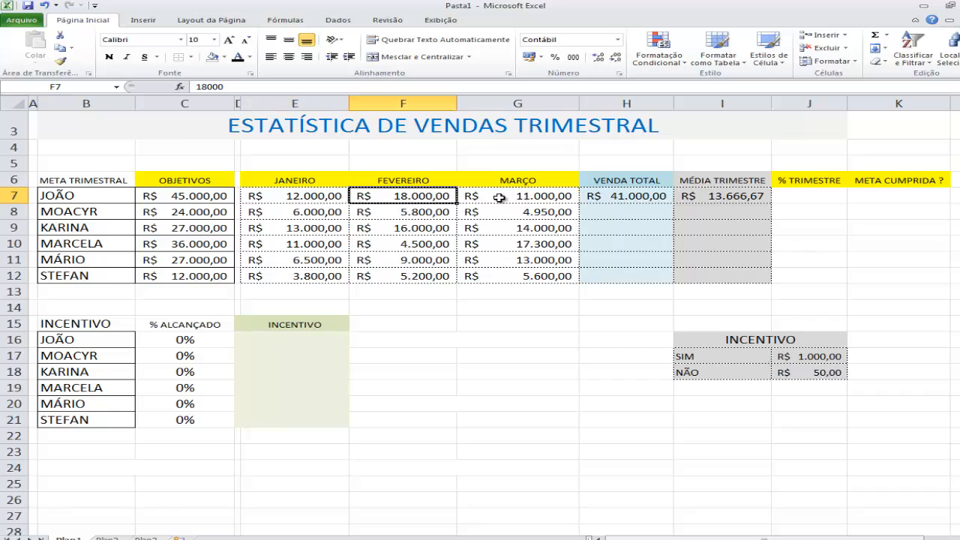
key("Left")
key("Right")
key("Right")
key("Left")
key("Left")
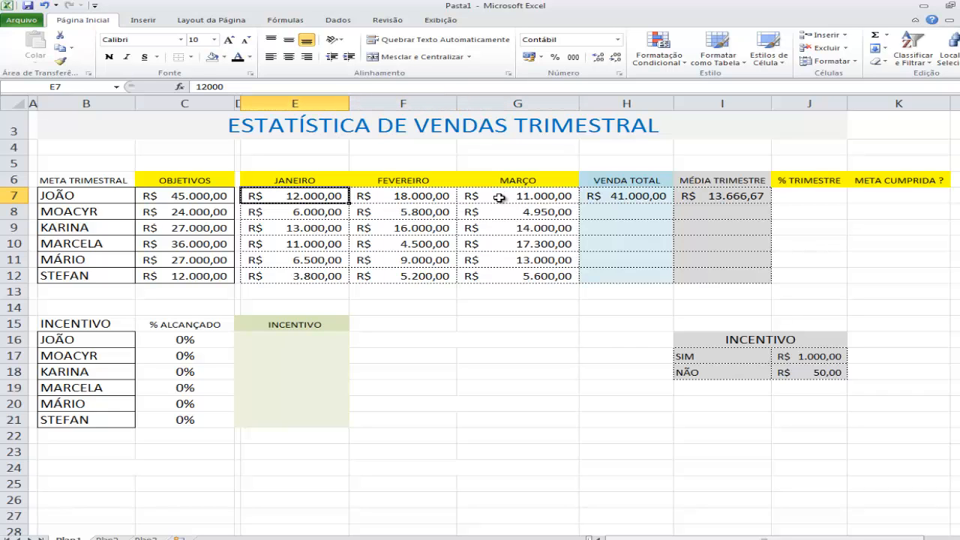
key("Right")
key("Right")
key("Right")
key("Right")
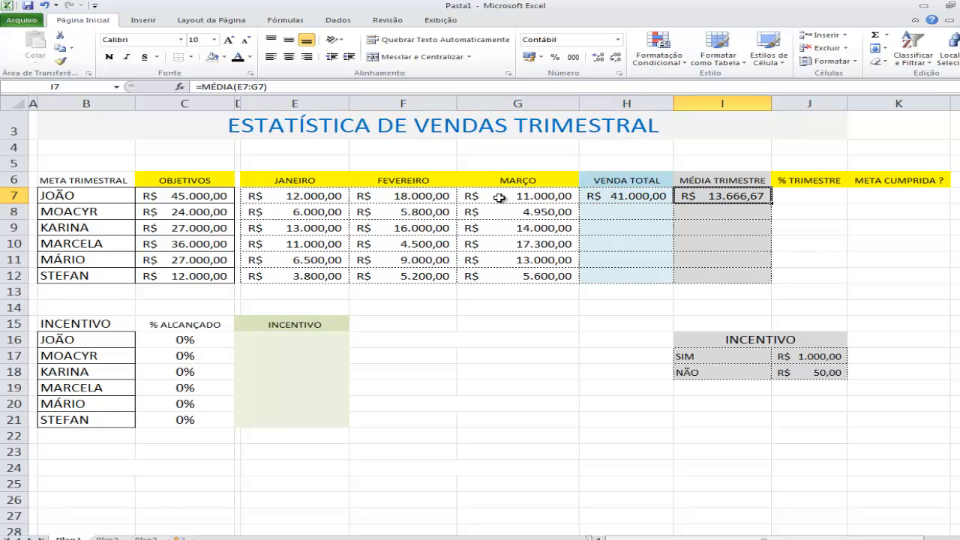
key("Left")
key("Left")
key("Left")
key("Left")
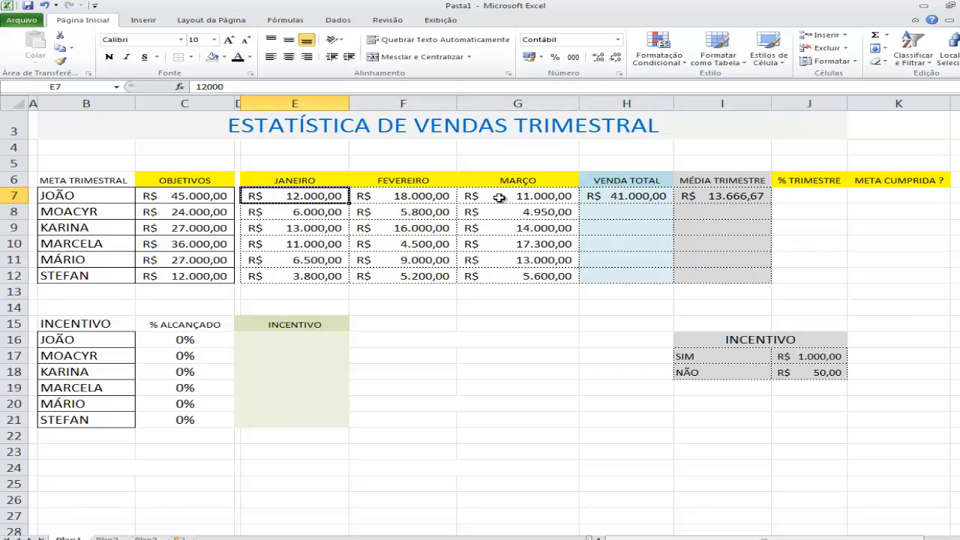
key("Right")
key("Right")
key("Right")
key("Left")
key("Left")
key("Left")
key("Right")
key("Right")
key("Right")
key("Right")
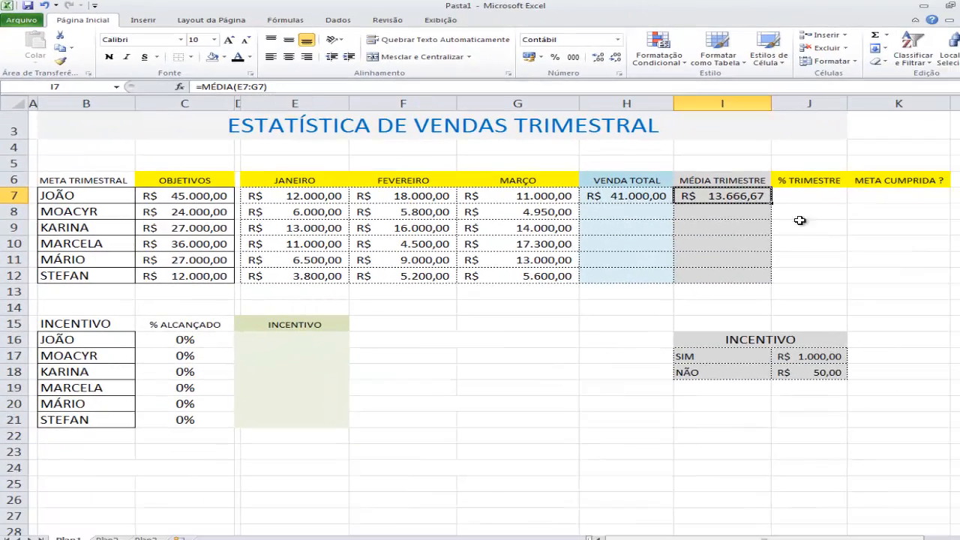
Step: Fill the VENDA TOTAL formula from H7 and the MÉDIA TRIMESTRE formula from I7 down to row 12
left_click(629, 196)
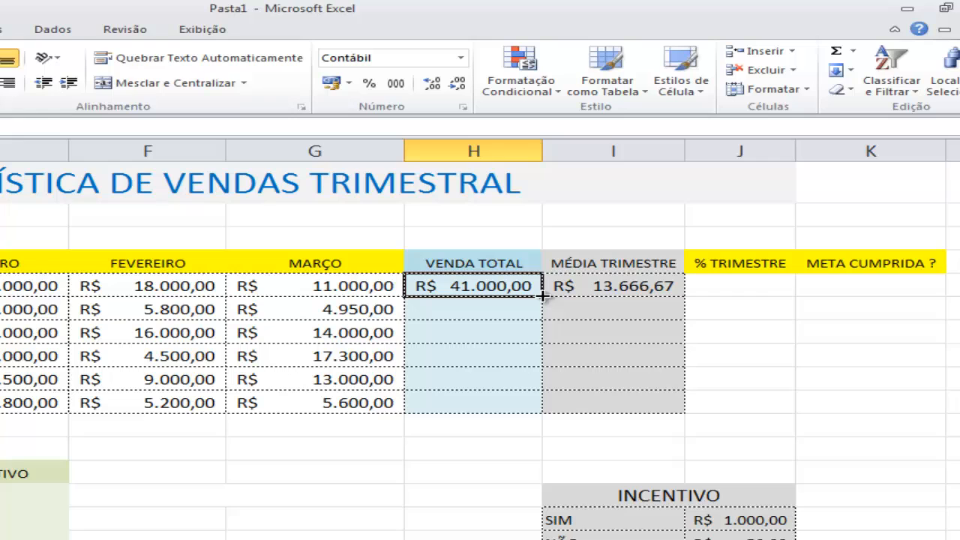
left_click_drag(673, 203, 672, 237)
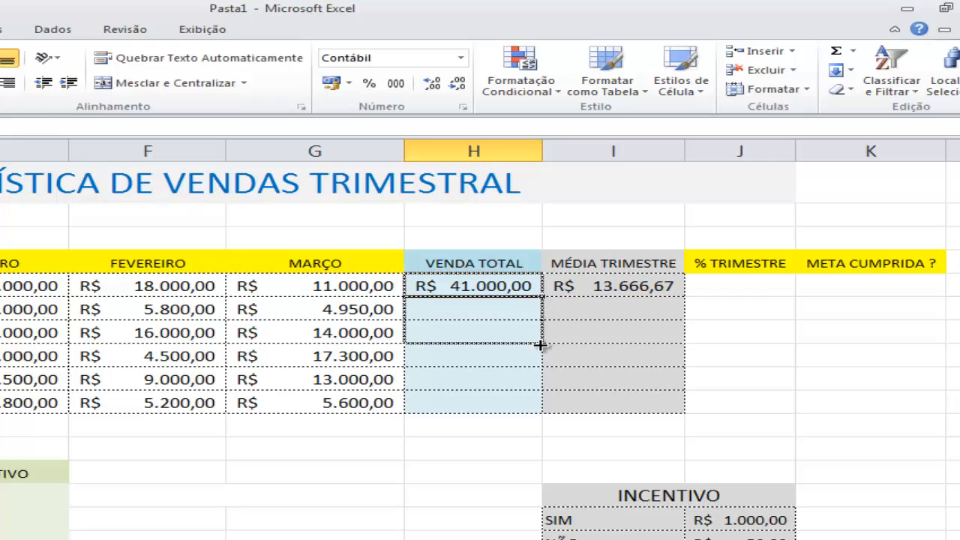
left_click_drag(540, 345, 533, 403)
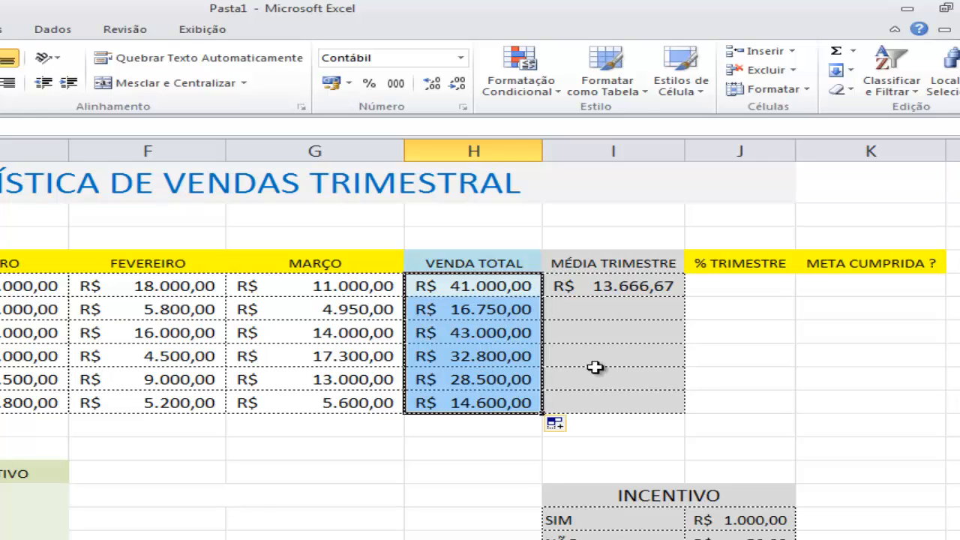
left_click(645, 287)
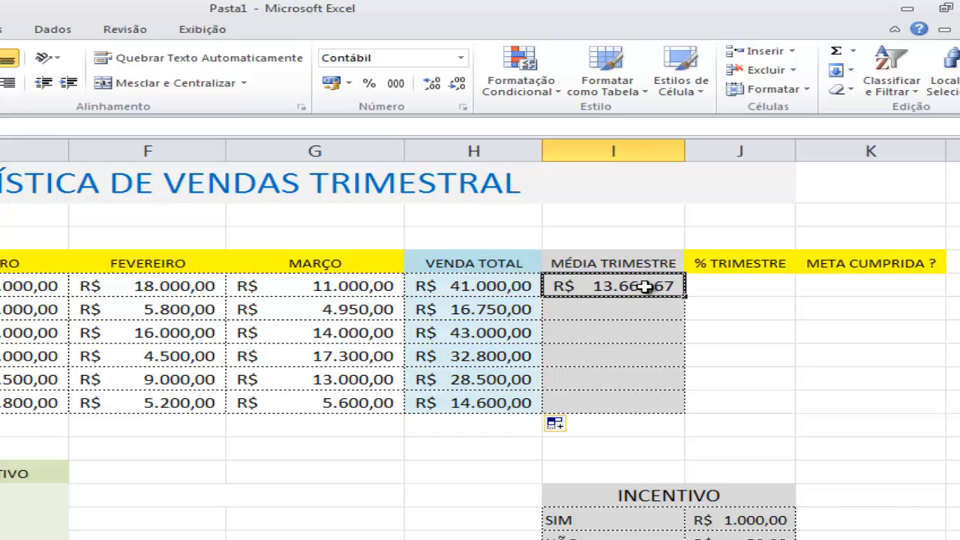
double_click(687, 299)
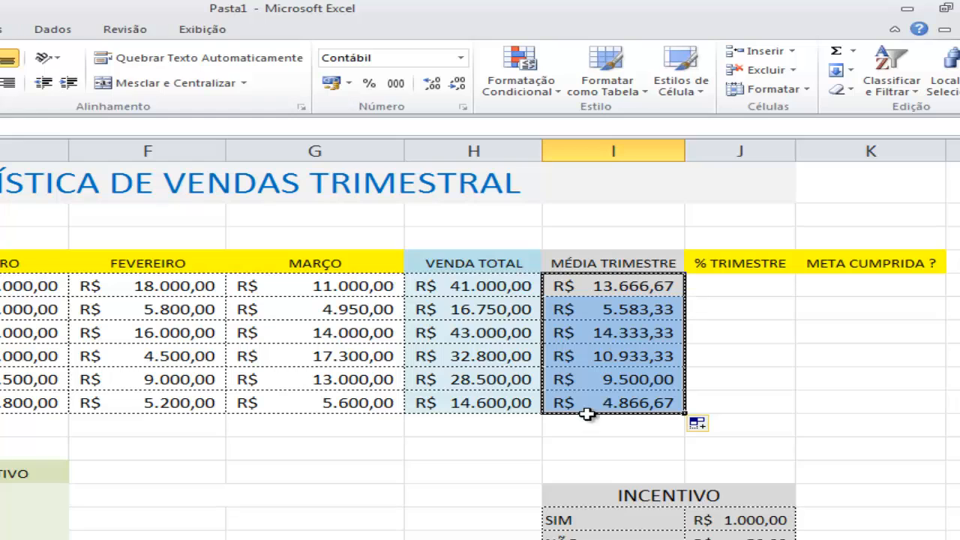
Step: Enter =H7/C7 in the % TRIMESTRE cell J7 to divide the first salesperson's total sales by the objective
left_click(761, 281)
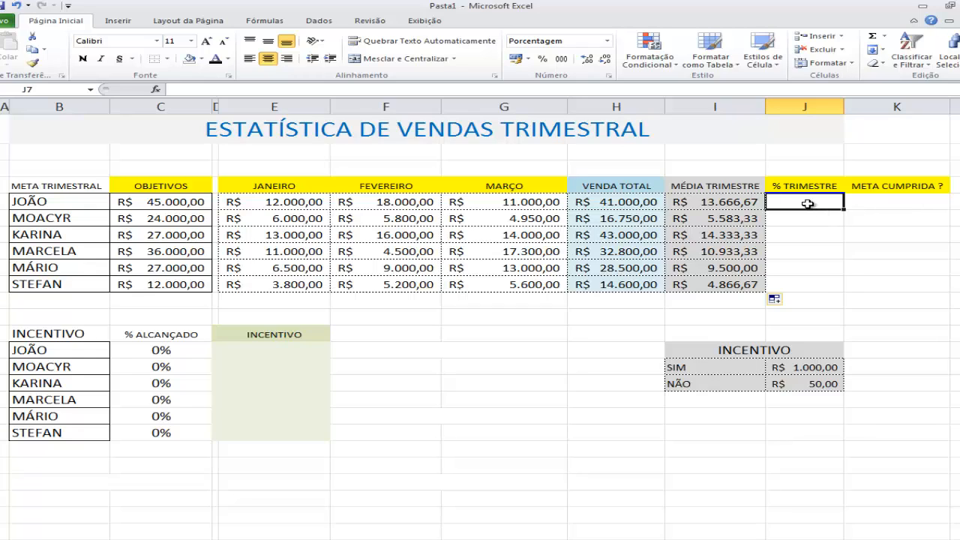
type("=")
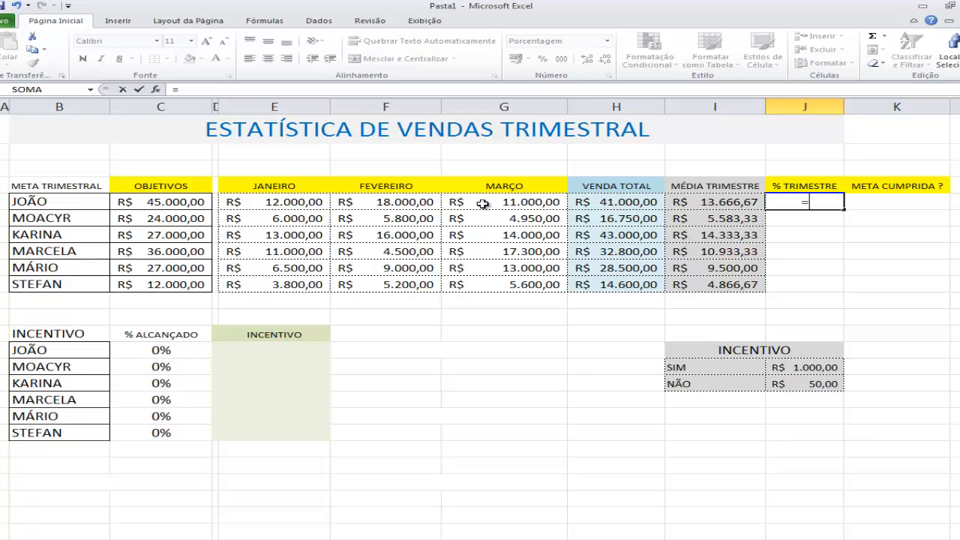
left_click(616, 201)
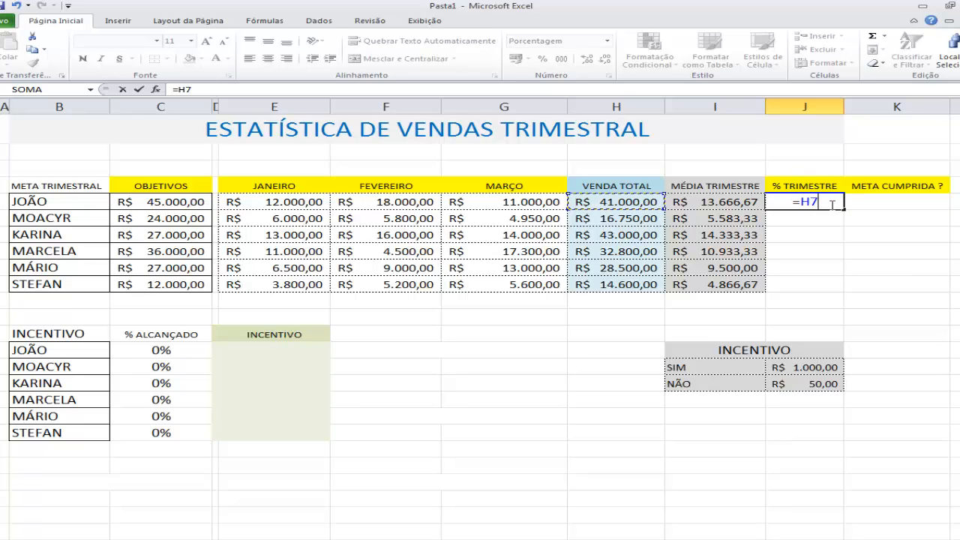
type("/")
left_click(162, 200)
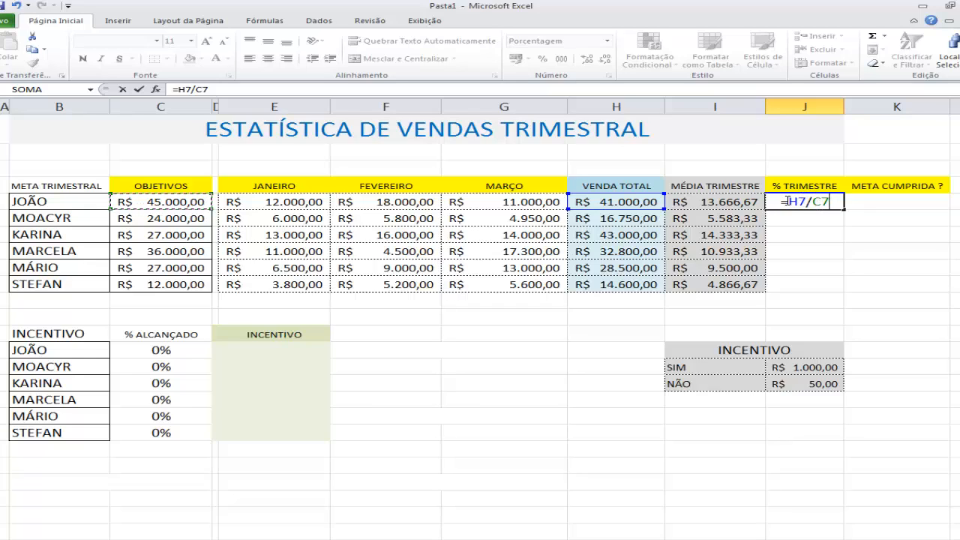
key("Return")
Step: Fill the % TRIMESTRE formula from J7 down to J12 and check the formulas in the first three cells
left_click(841, 200)
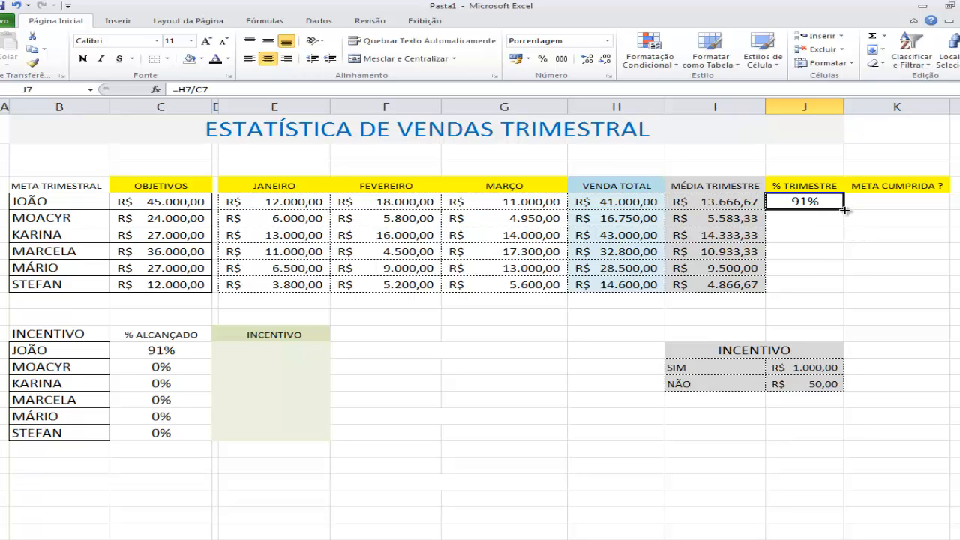
double_click(844, 211)
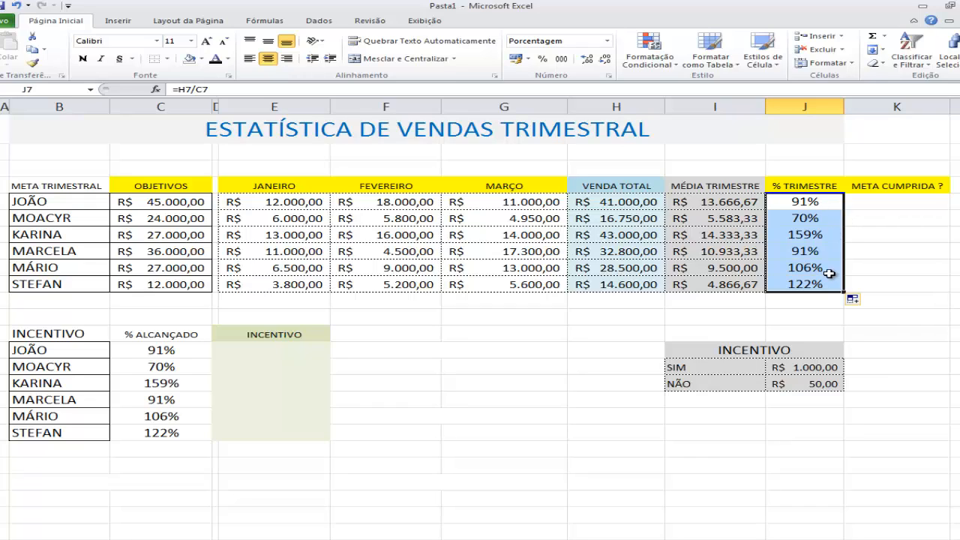
left_click(792, 204)
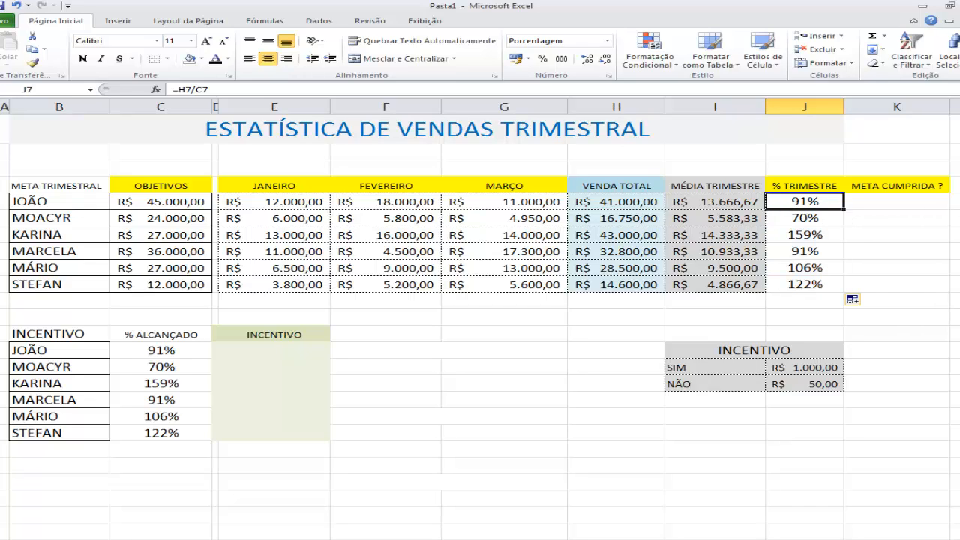
left_click(804, 219)
left_click(804, 235)
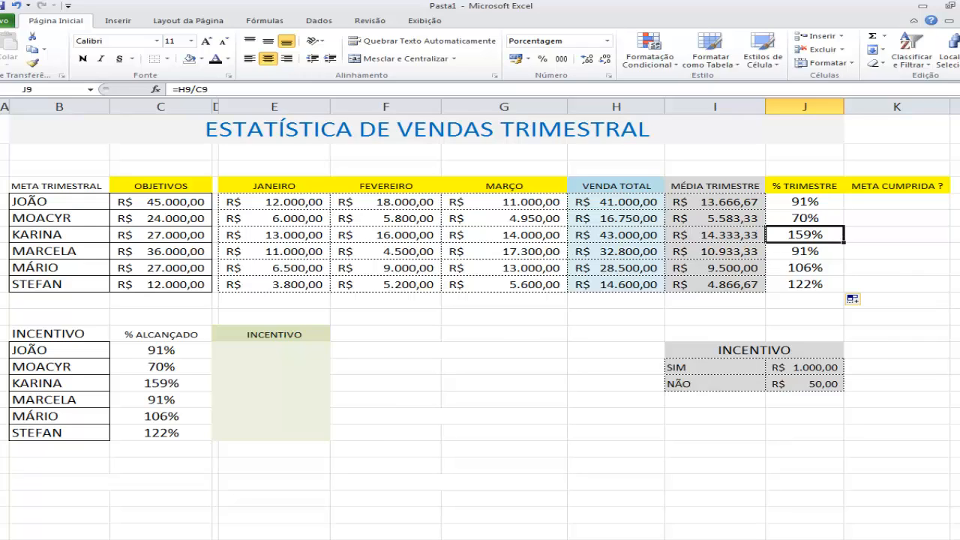
Step: Check the % TRIMESTRE formulas in J10, J11 and J12
left_click(804, 252)
left_click(805, 268)
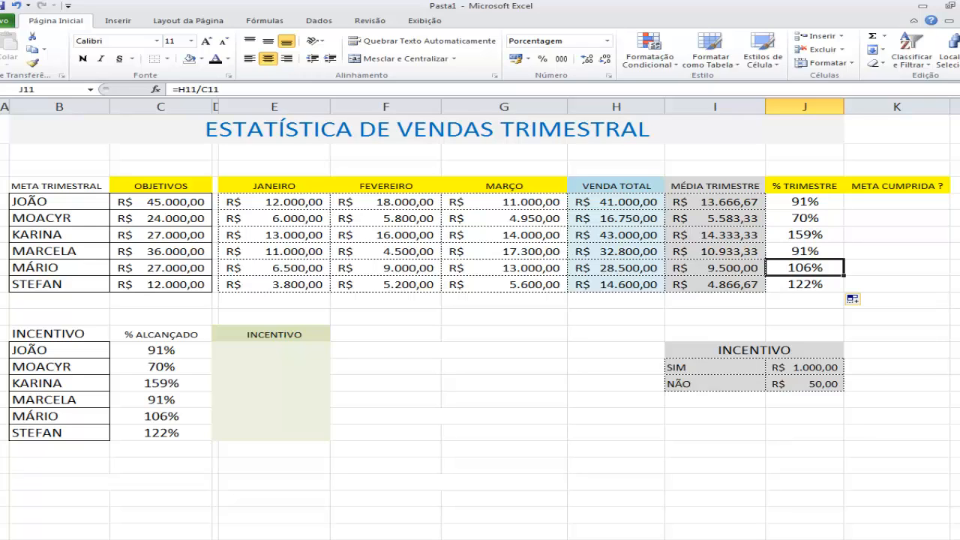
left_click(805, 284)
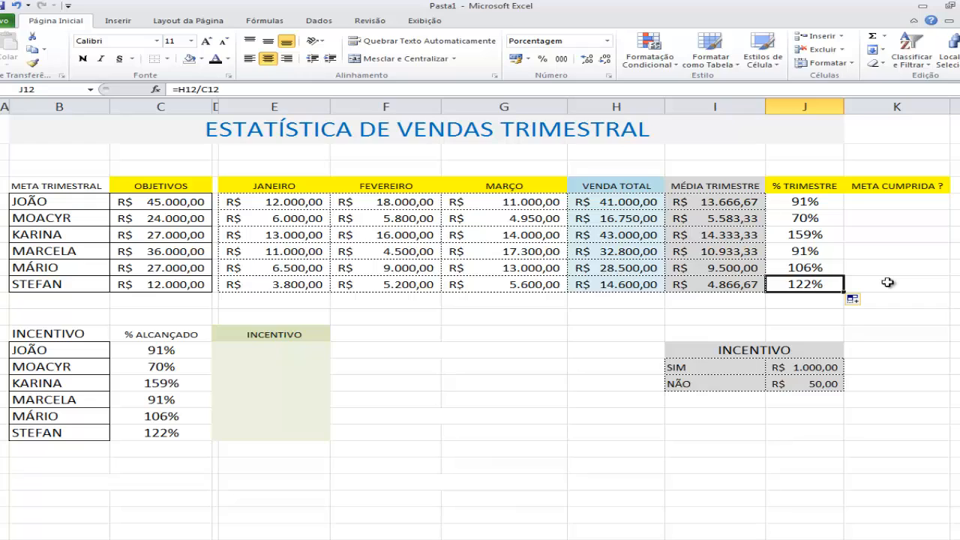
Step: Clear the copied % TRIMESTRE formulas from J8 to J12, keeping the one in J7
key("shift+Up")
key("shift+Up")
key("shift+Up")
key("shift+Up")
key("Delete")
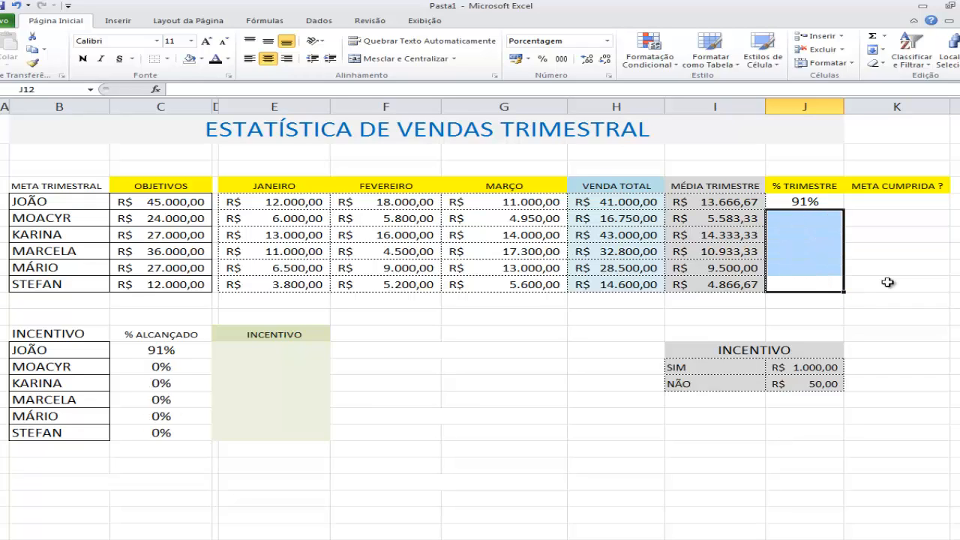
Step: Check how the % ALCANÇADO cells C16 to C21 link to the % TRIMESTRE column
left_click(173, 350)
left_click(161, 367)
left_click(162, 382)
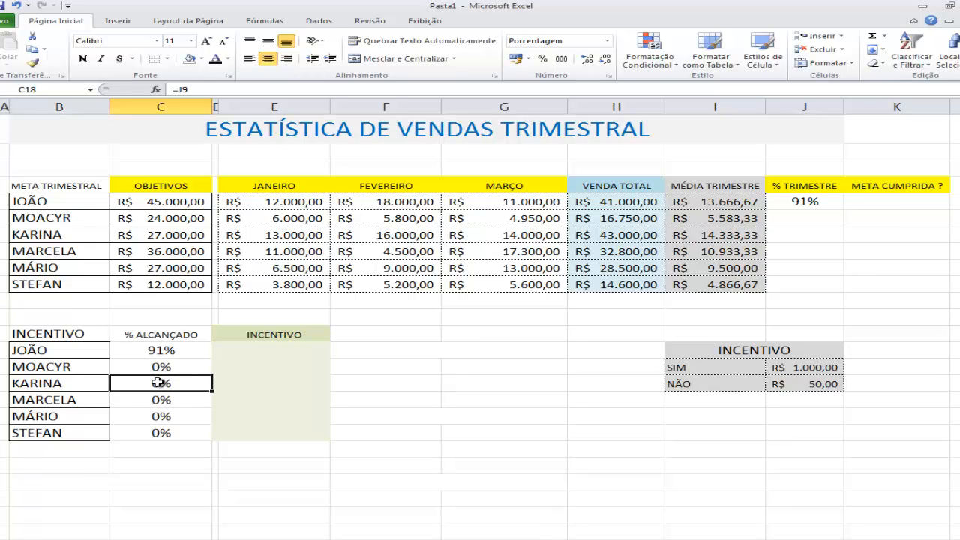
left_click(161, 433)
left_click_drag(161, 433, 161, 417)
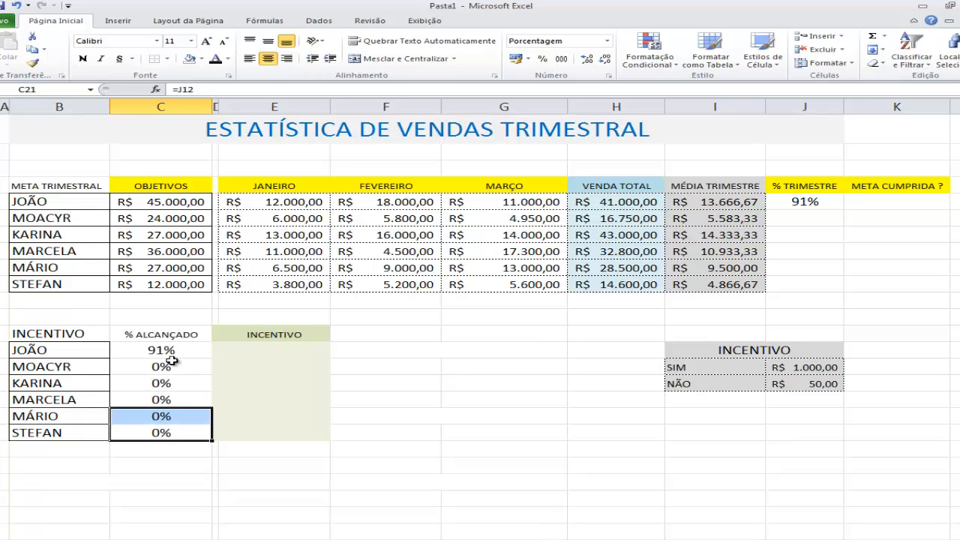
left_click(171, 358)
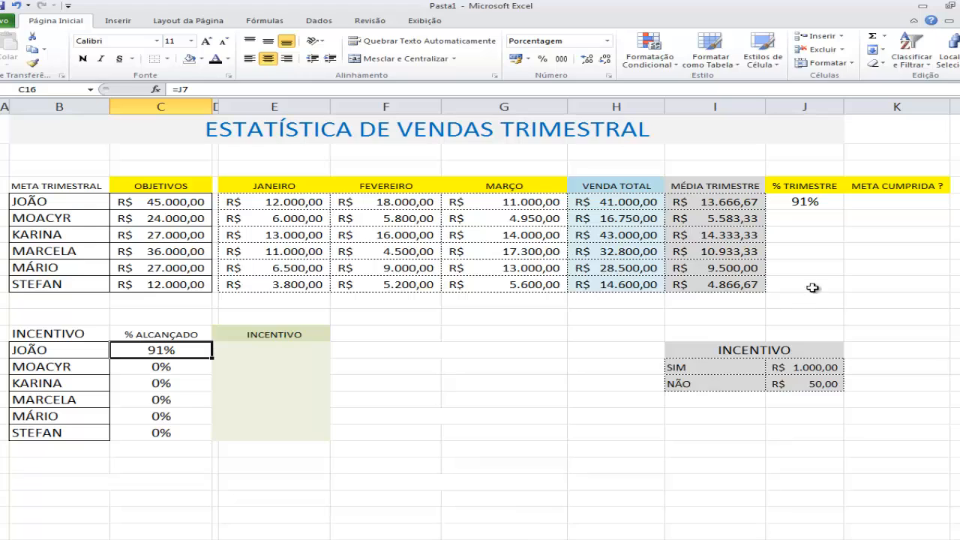
Step: Fill the % TRIMESTRE formula from J7 down to J12 again and check the META CUMPRIDA ? and INCENTIVO headings
left_click(824, 204)
left_click_drag(843, 211, 828, 289)
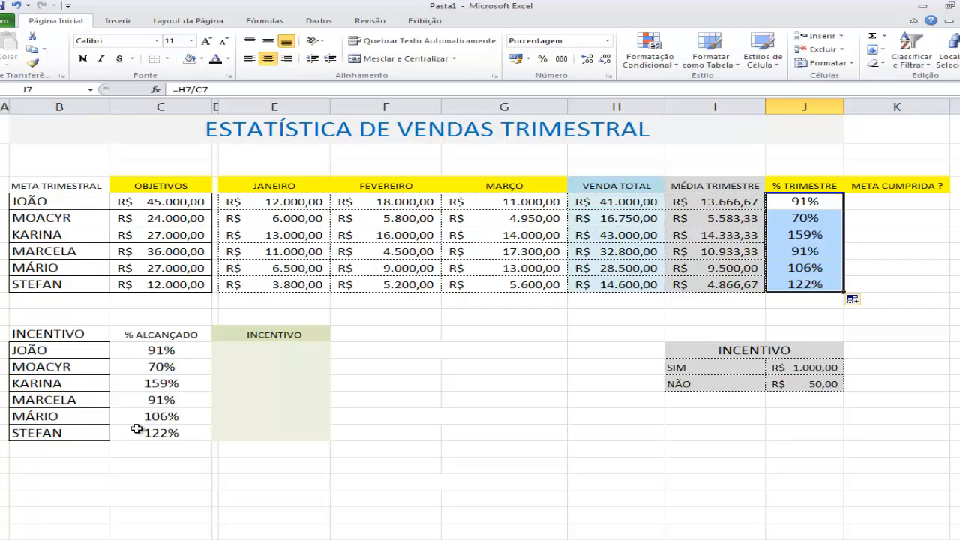
left_click(901, 185)
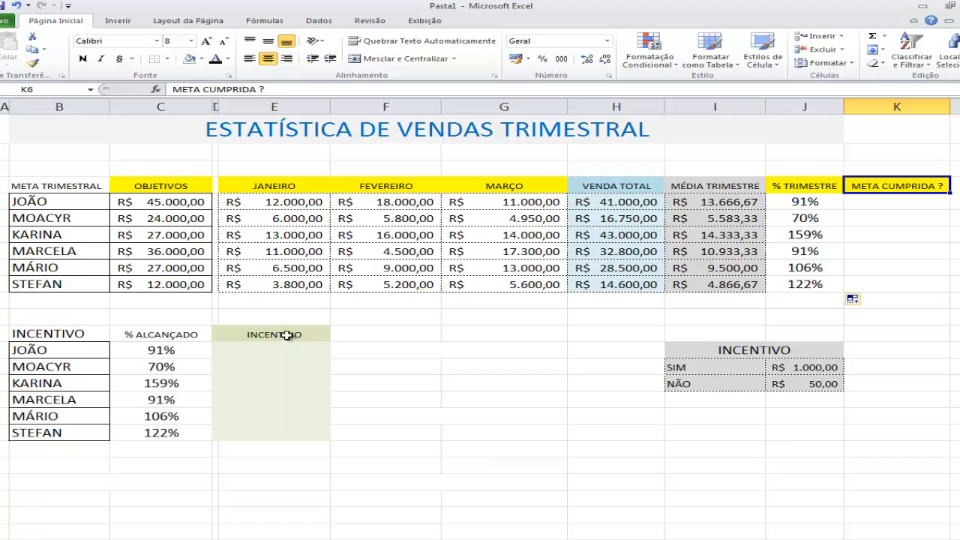
left_click(287, 335)
left_click(895, 186)
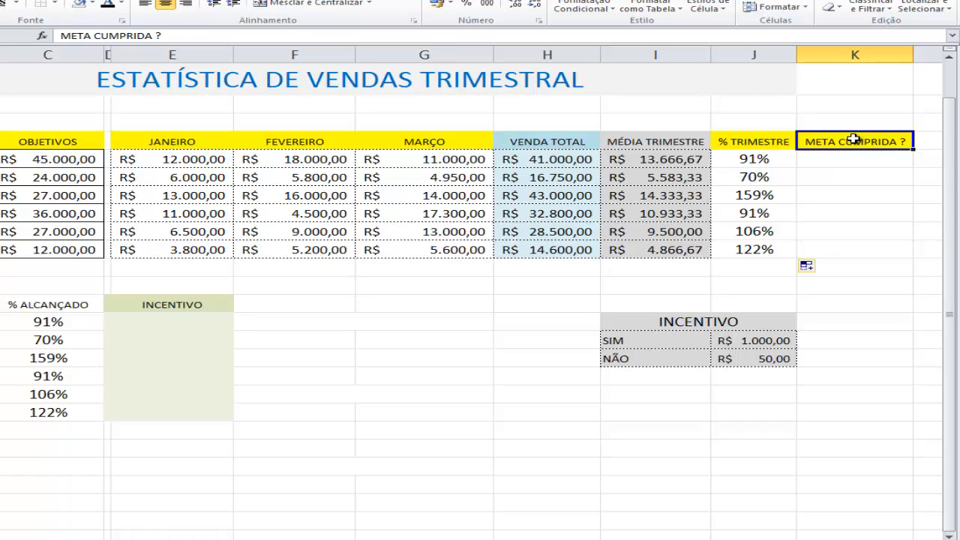
Step: Start a SE formula in the META CUMPRIDA ? cell K7 with the logical test J7>=100%
left_click(846, 159)
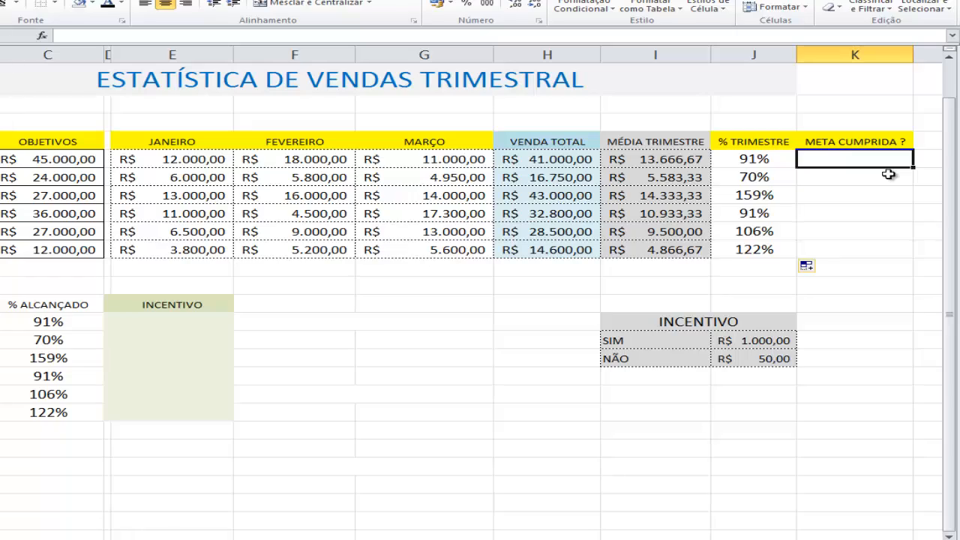
type("=")
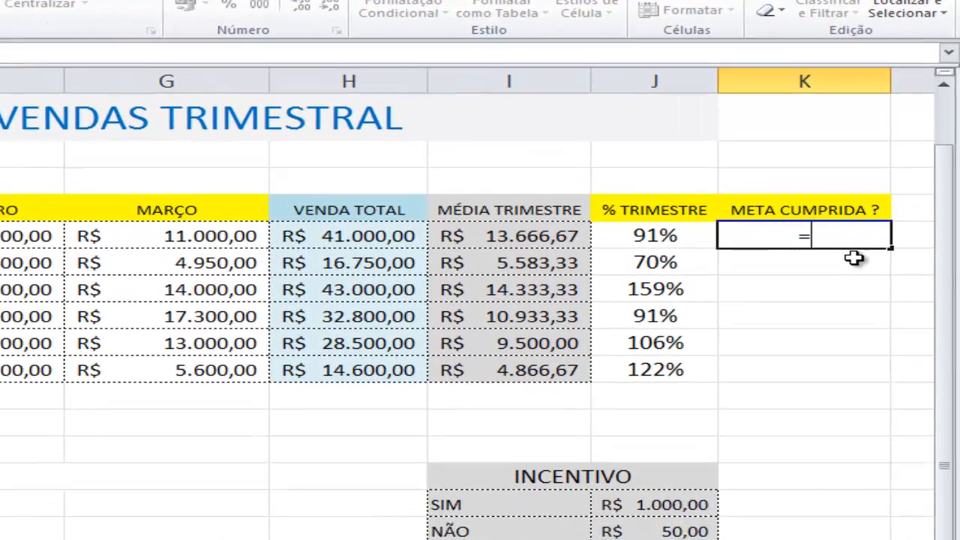
type("SE")
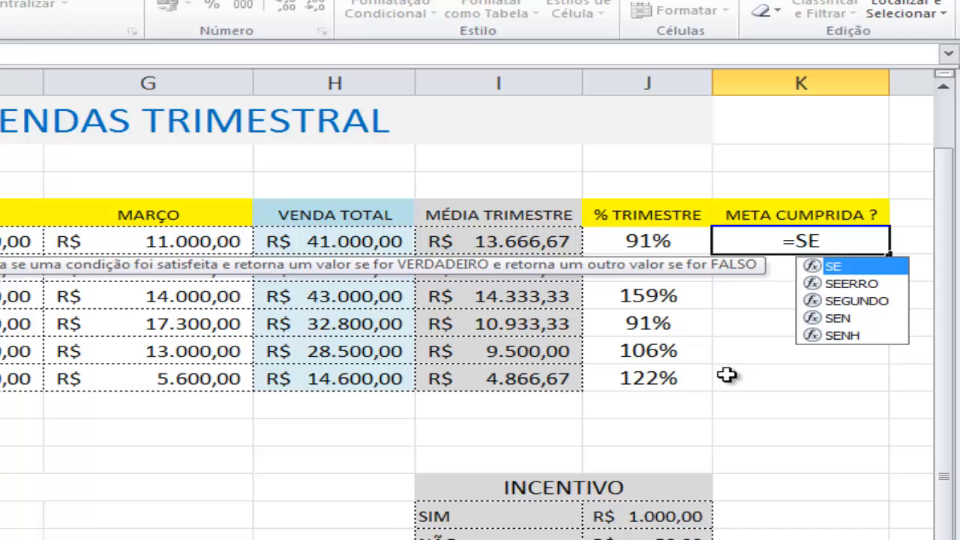
type("(")
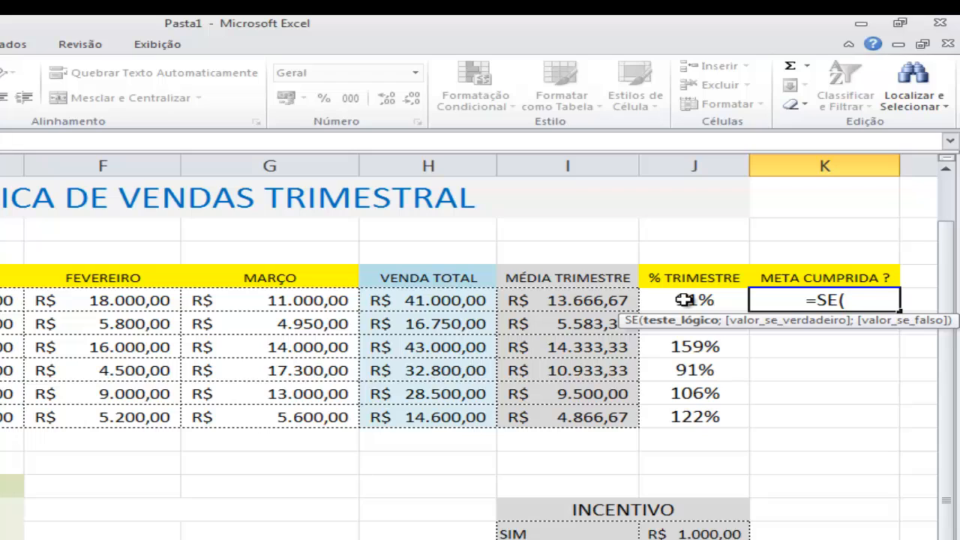
left_click(685, 300)
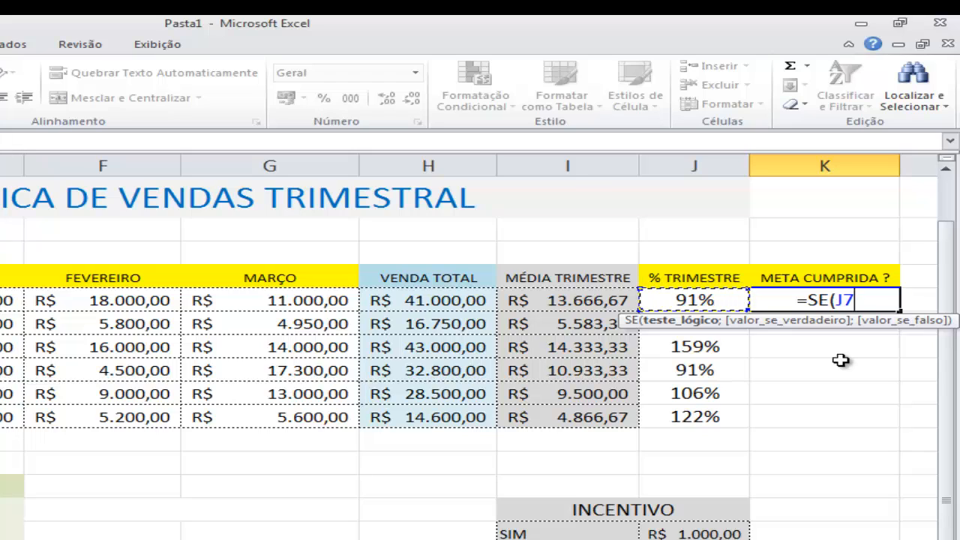
type(";")
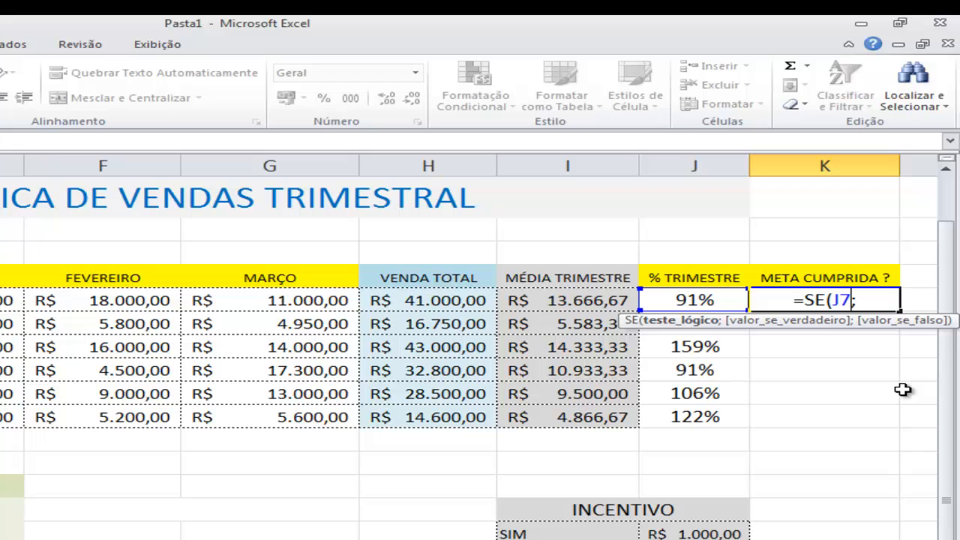
type(">")
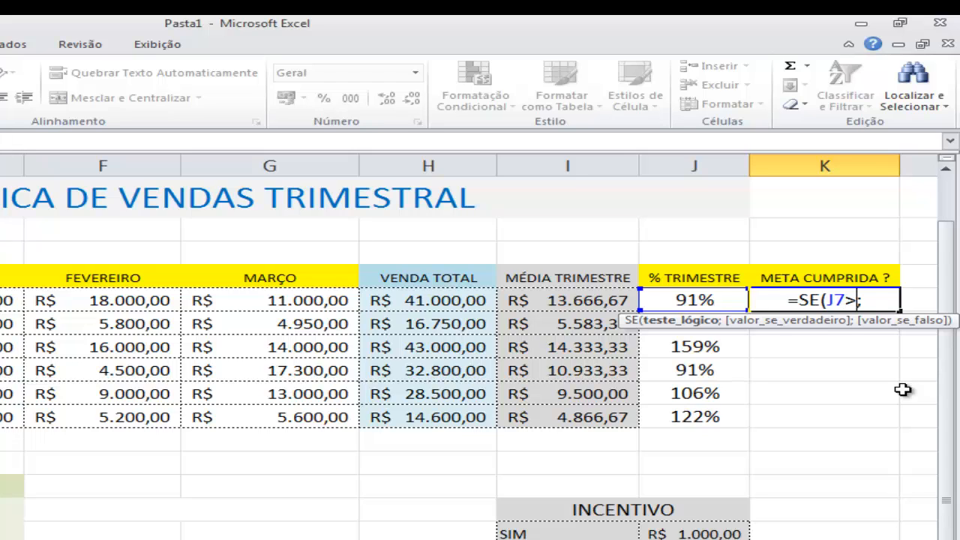
type("=100")
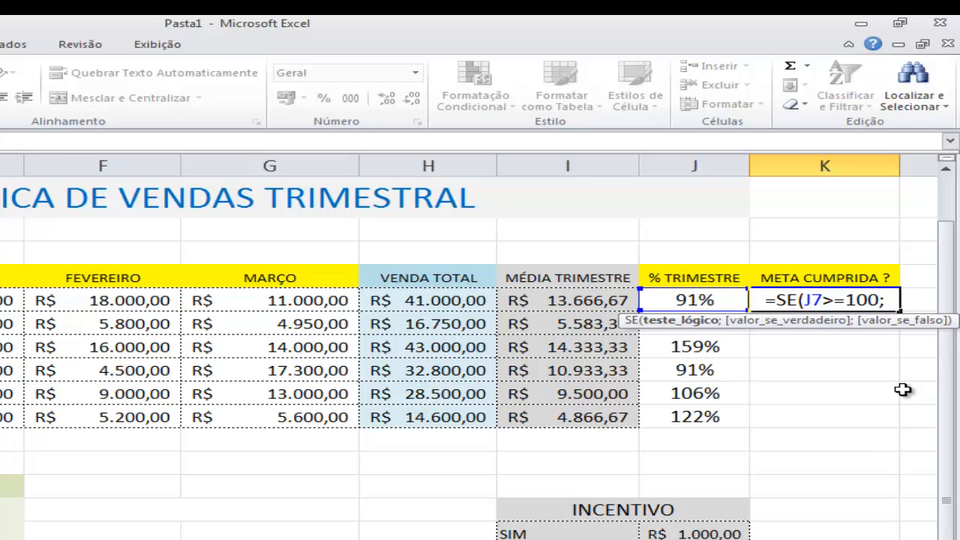
type("%")
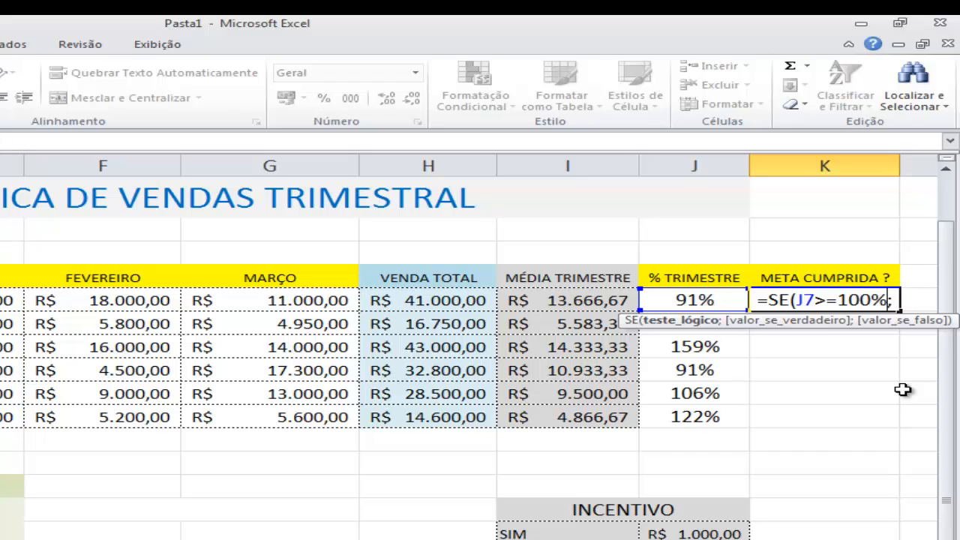
Step: Give the SE formula in K7 the text "SIM" as its value if true
left_click(895, 300)
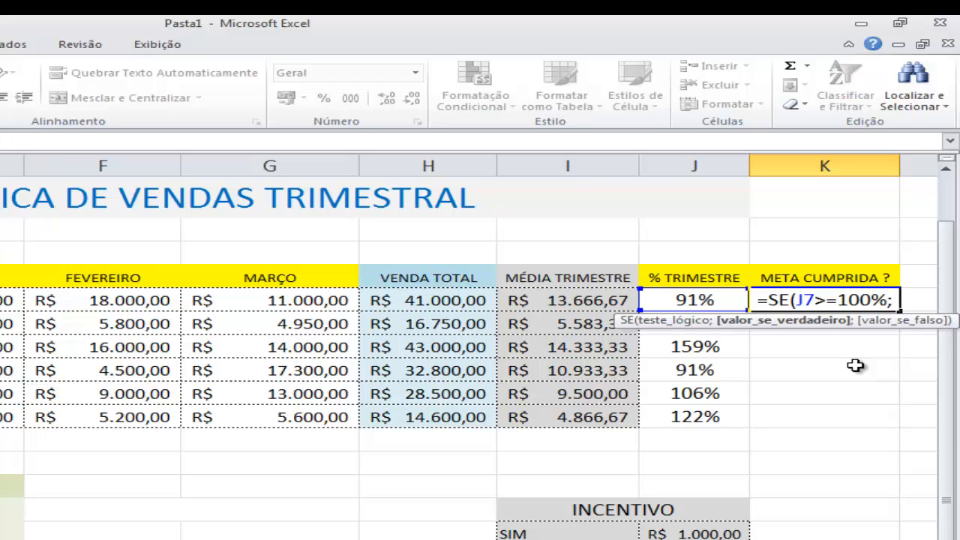
type("\"si")
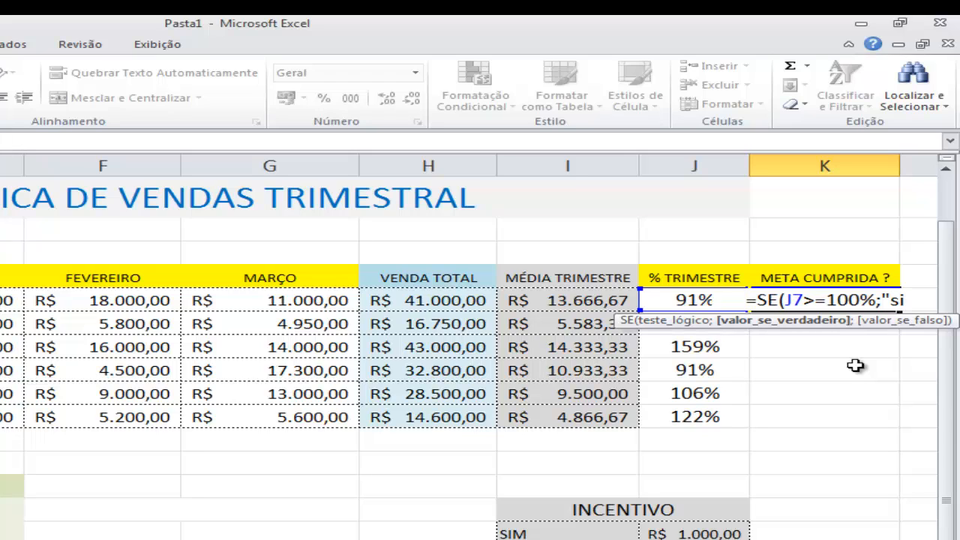
type("m")
key("BackSpace")
key("BackSpace")
key("BackSpace")
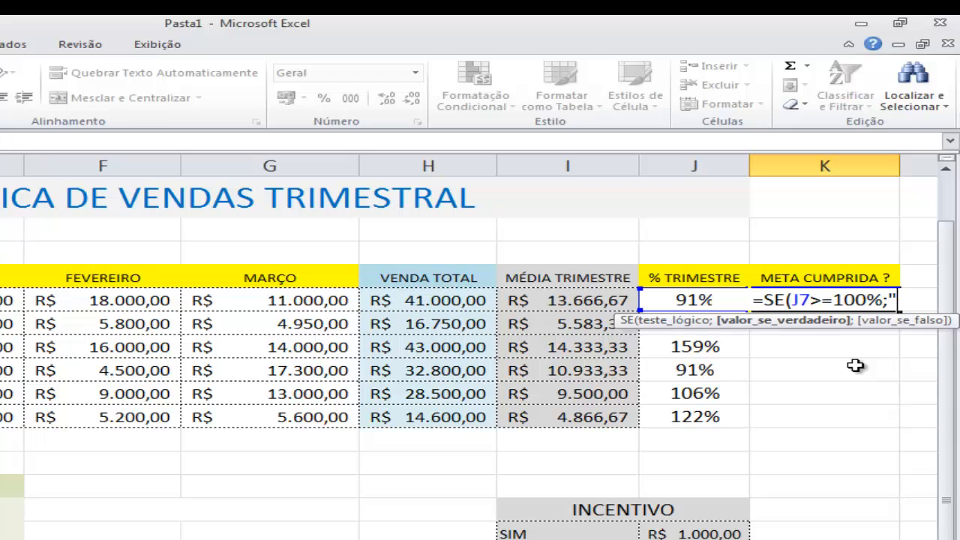
type("SIM\"")
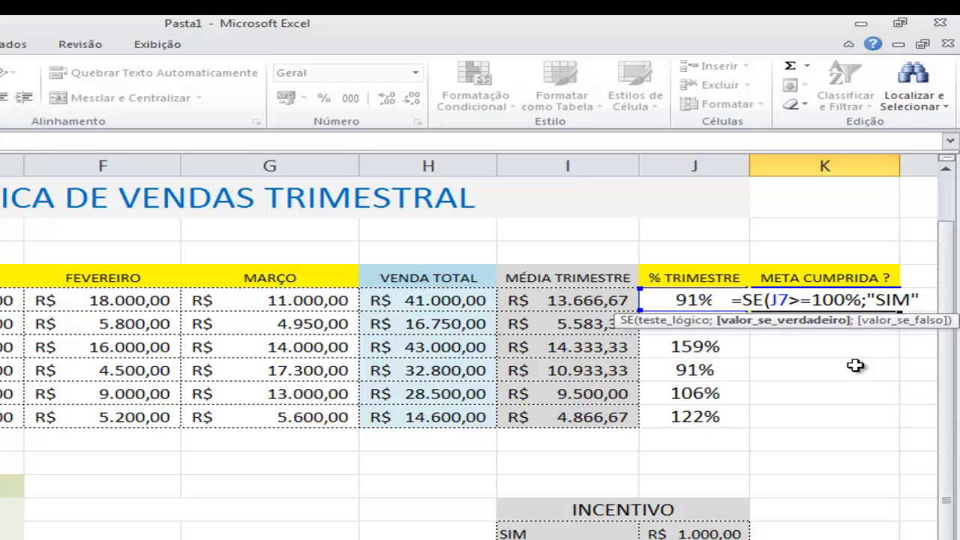
type(";")
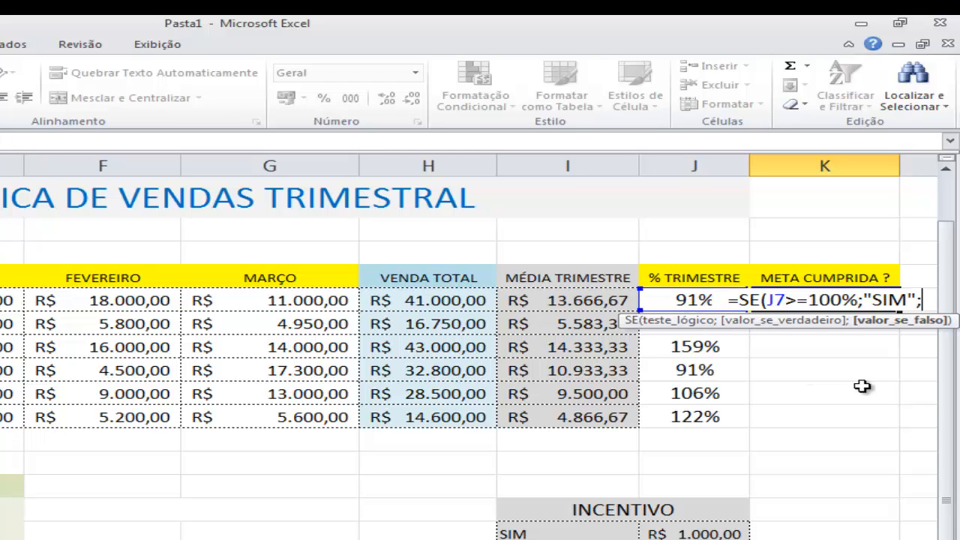
Step: Complete the SE formula in K7 with "NÃO" as its value if false and enter it
type("\"n")
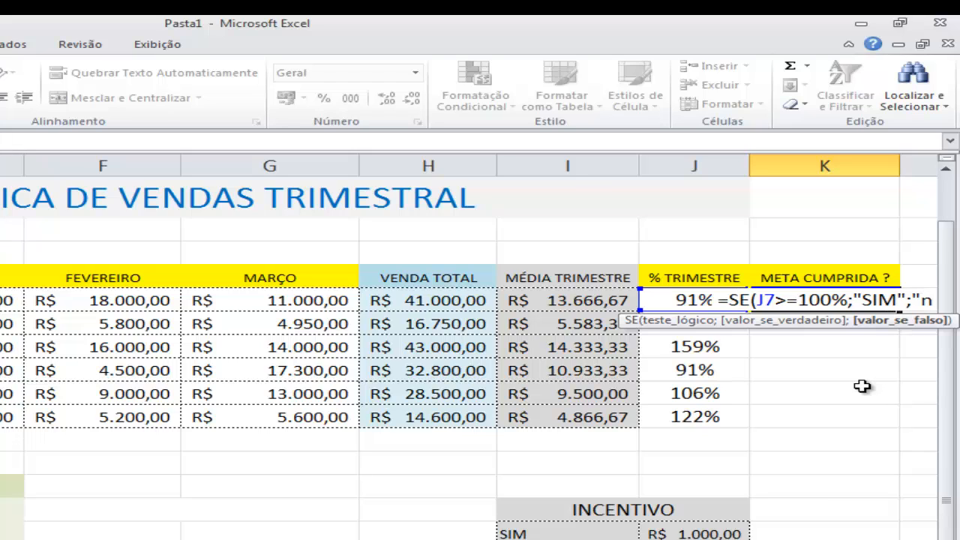
type("ão\"")
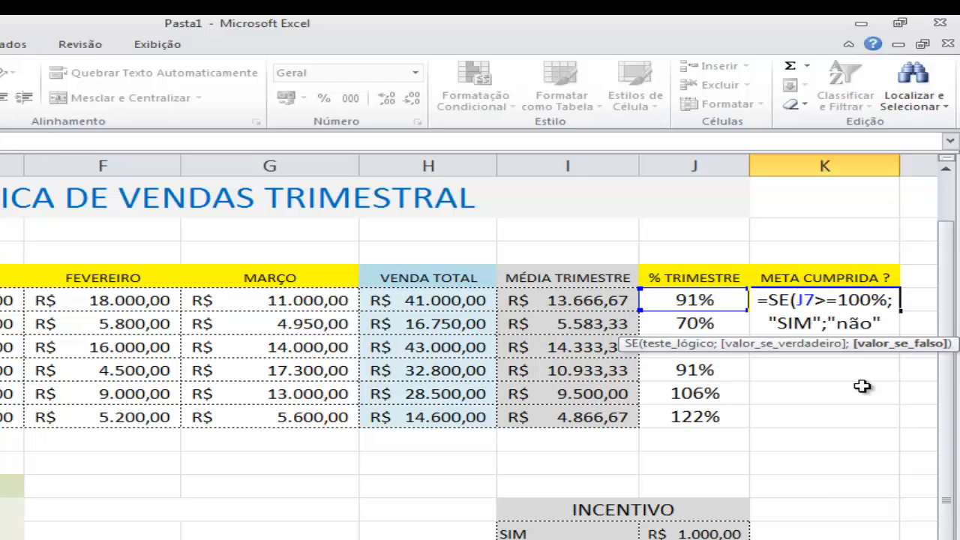
key("BackSpace")
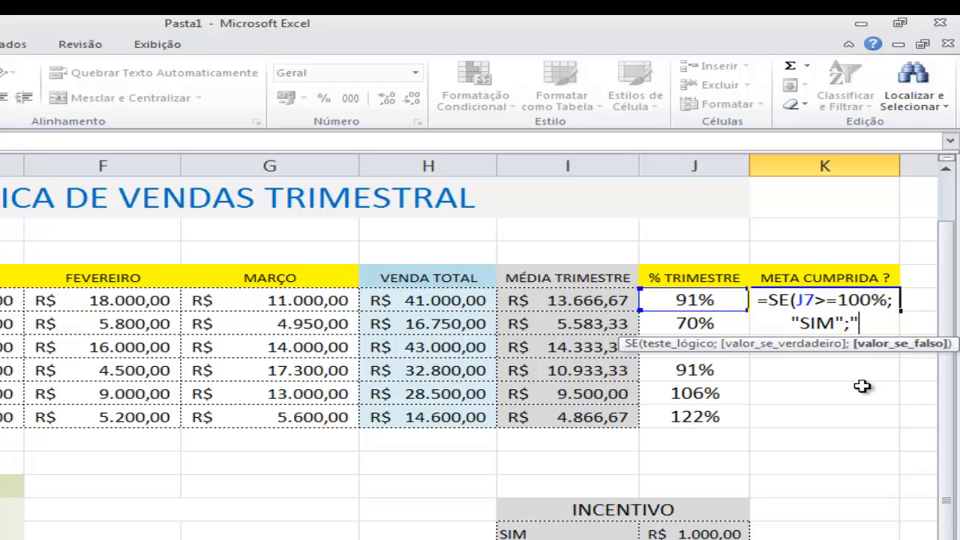
type("NÃO")
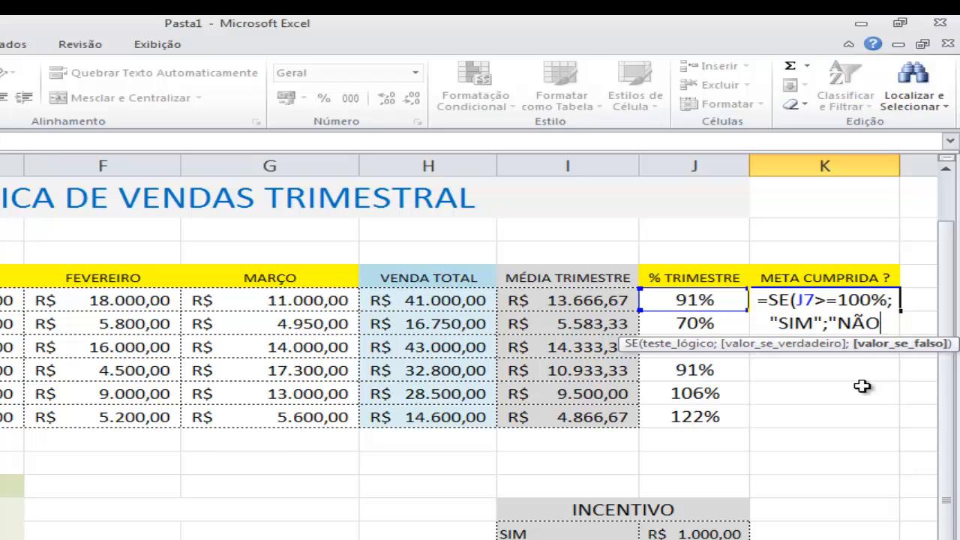
type("\"")
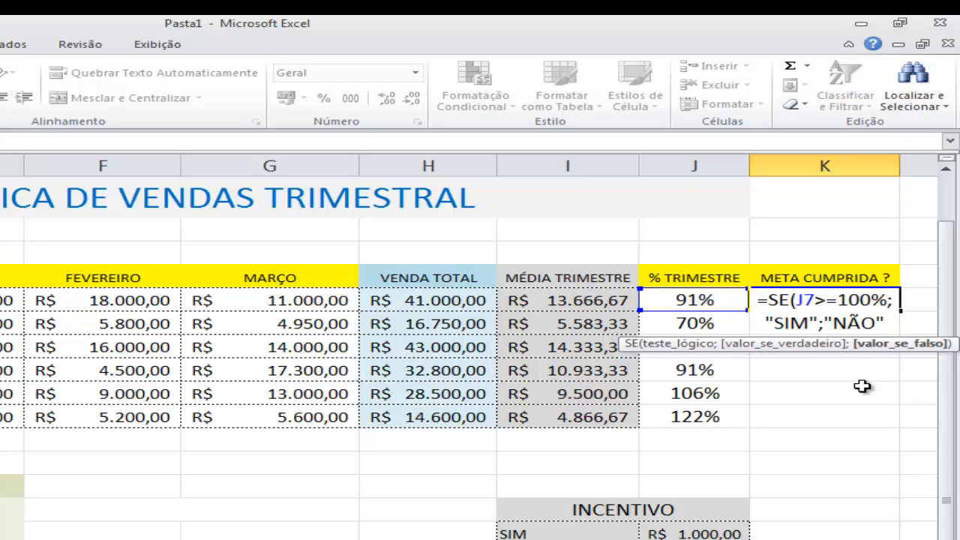
type(")")
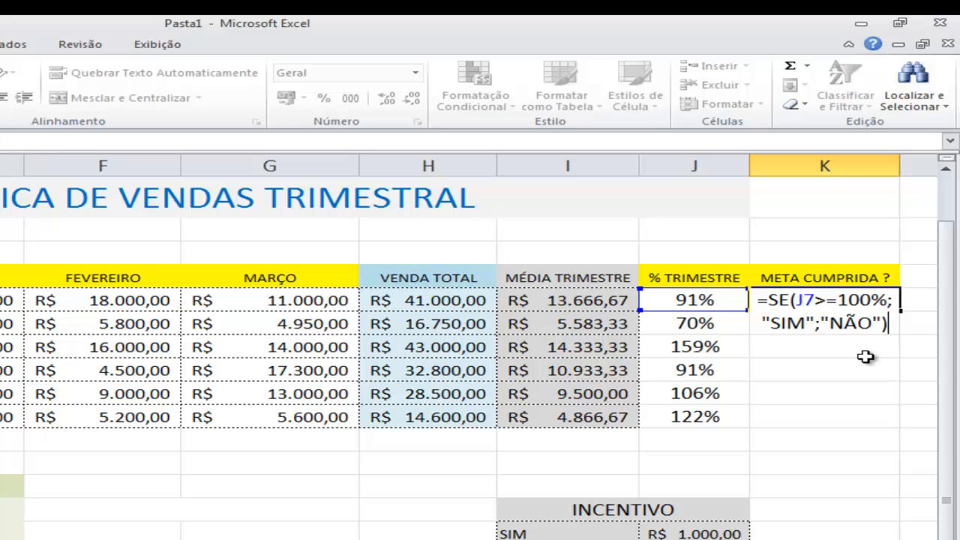
key("Return")
key("Up")
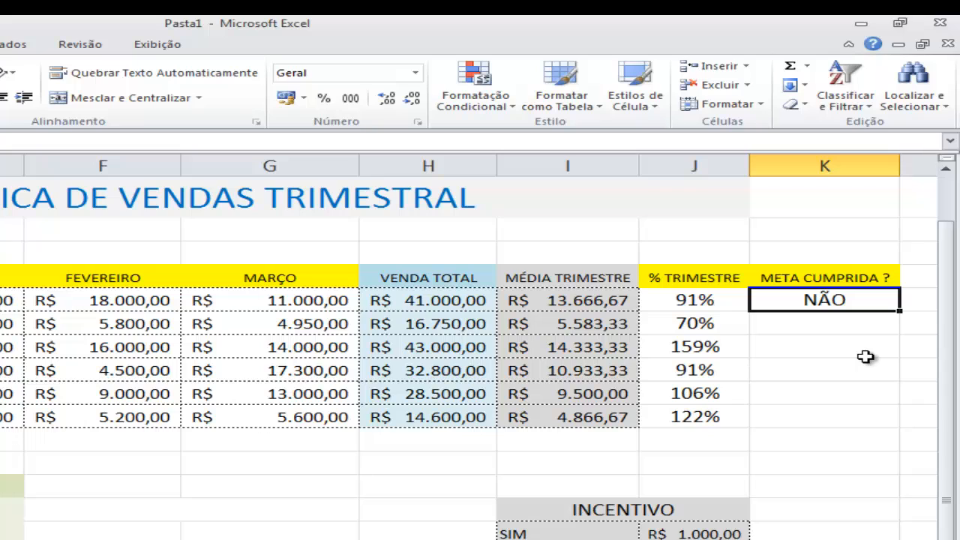
Step: Fill the META CUMPRIDA ? formula from K7 down to K12 and check the formula in K7
key("Left")
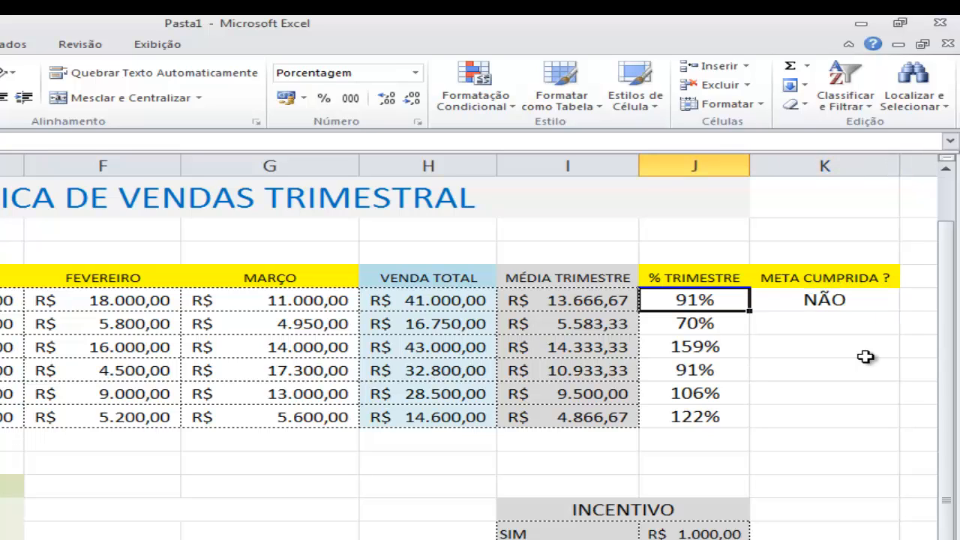
key("Right")
key("Left")
key("Right")
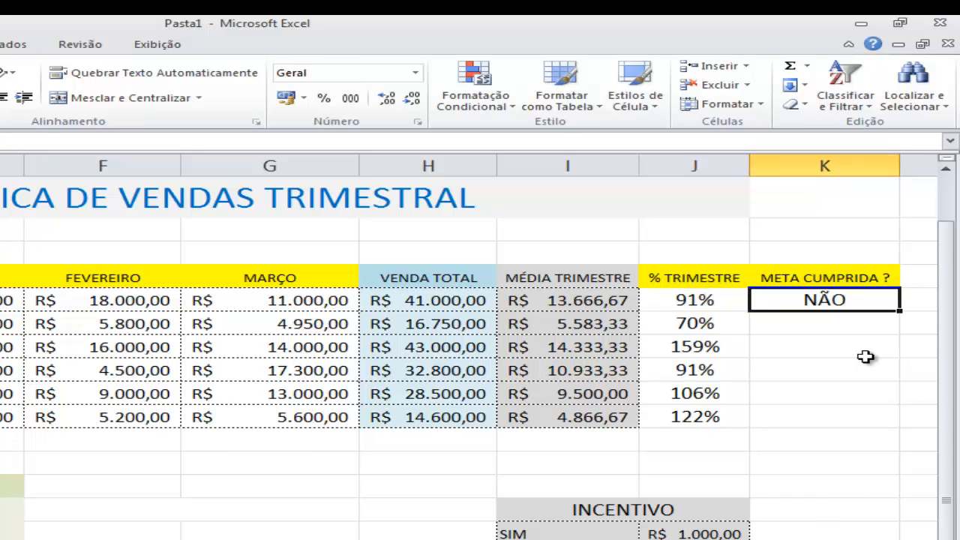
double_click(901, 312)
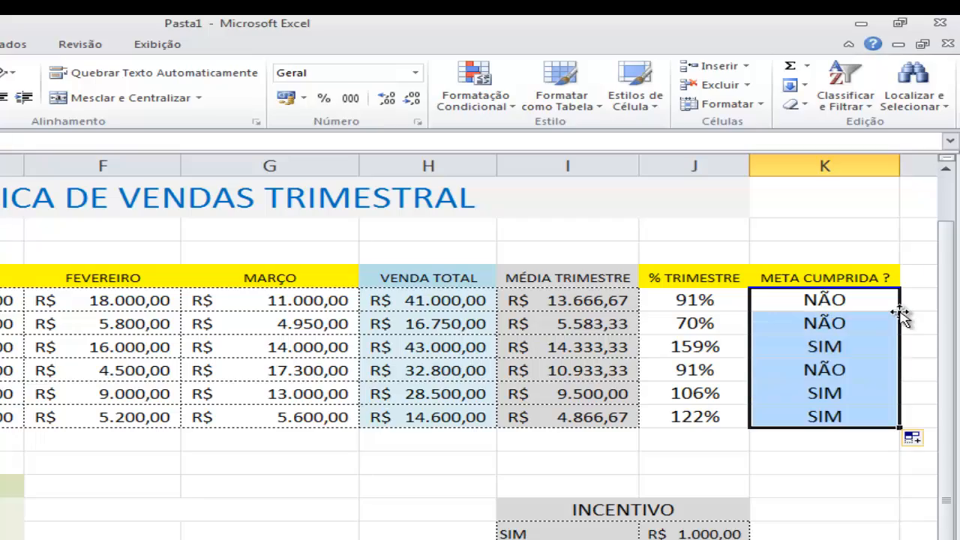
left_click(829, 446)
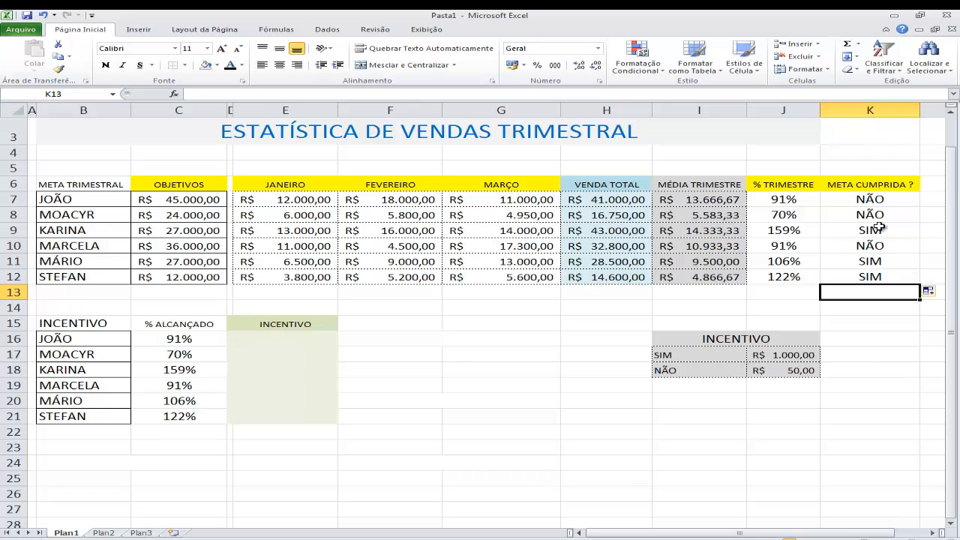
left_click(884, 201)
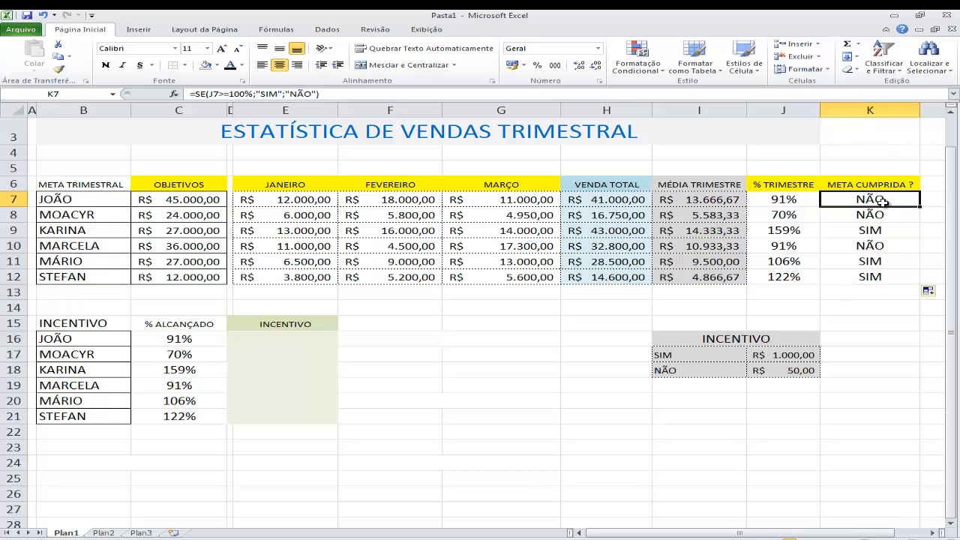
Step: Review the META CUMPRIDA ? formulas and results cell by cell from K7 to K12
key("Down")
key("Down")
key("Down")
key("Down")
key("Down")
key("Up")
key("Up")
key("Up")
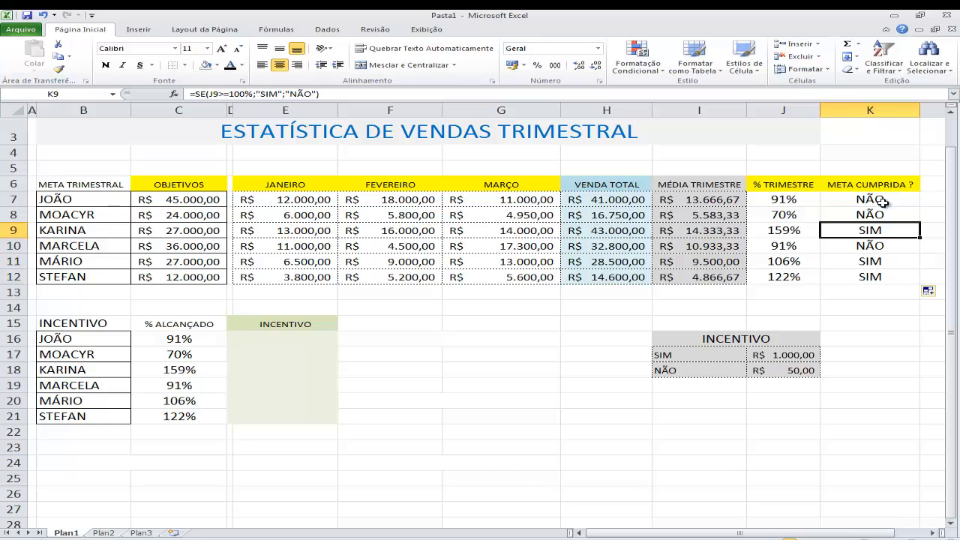
key("Up")
key("Up")
key("Down")
key("Down")
key("Down")
key("Down")
key("Down")
key("Up")
key("Up")
key("Up")
key("Up")
key("Up")
key("Down")
key("Down")
key("Up")
key("Up")
key("Down")
key("Down")
key("Down")
key("Down")
key("Down")
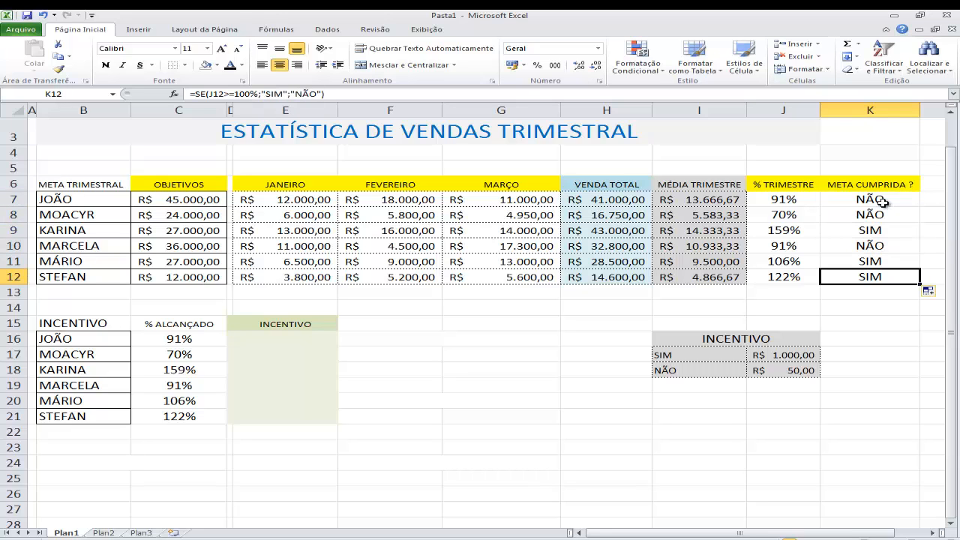
key("Up")
key("Up")
key("Up")
key("Up")
key("Up")
scroll(884, 201, "up", 1)
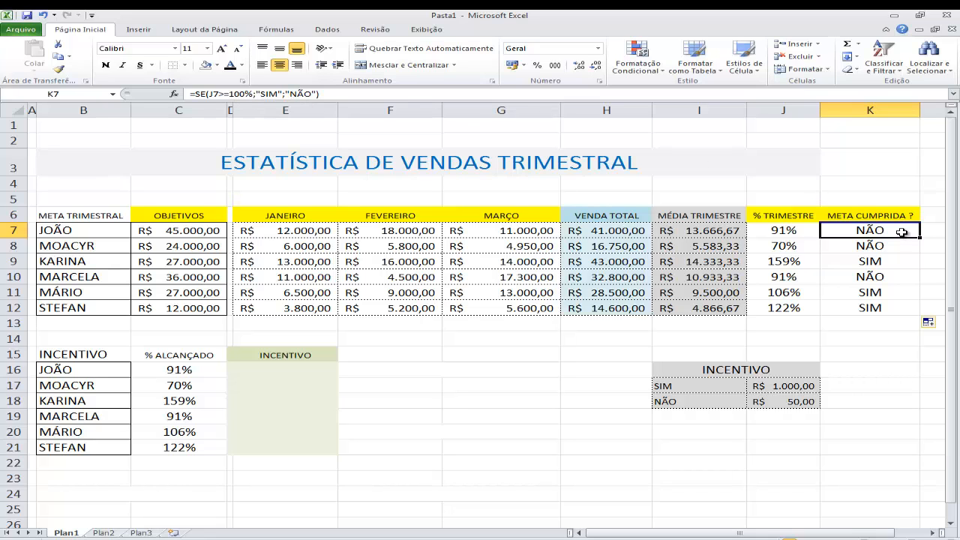
key("Down")
key("Down")
key("Down")
key("Down")
key("Down")
key("Down")
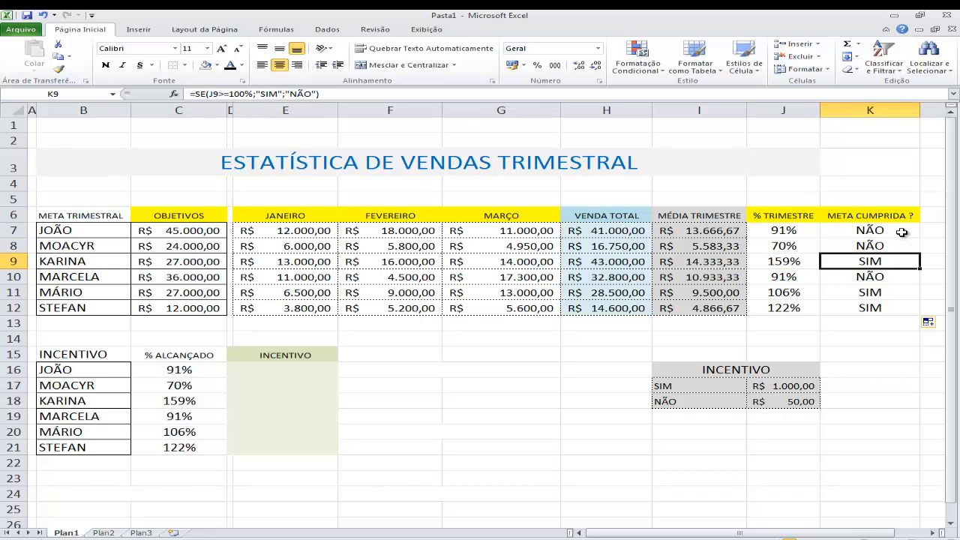
Step: Start a SE formula in the INCENTIVO cell E16 with the logical test C16>=100%
key("Left")
key("Left")
key("Left")
key("Left")
key("Left")
key("Left")
key("Left")
key("Left")
key("Left")
key("Left")
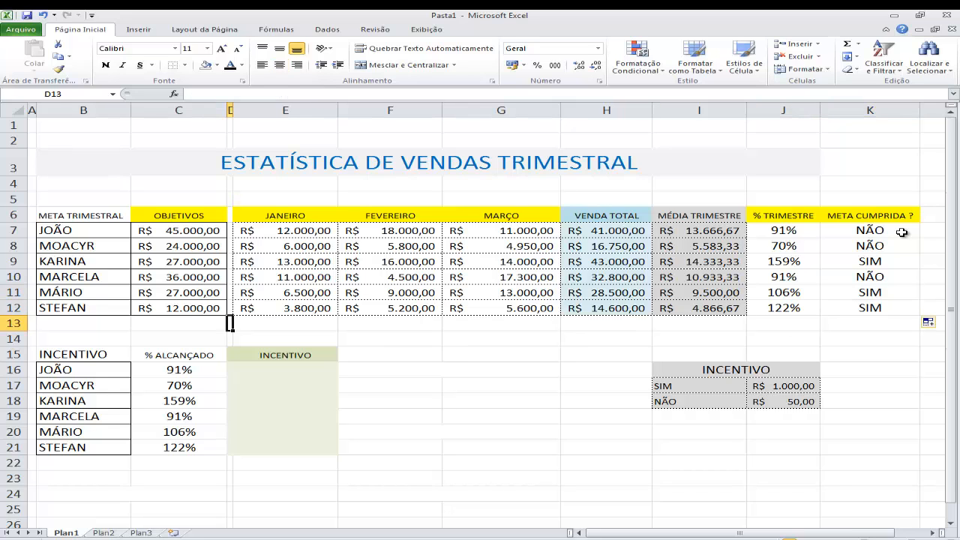
key("Down")
key("Down")
key("Down")
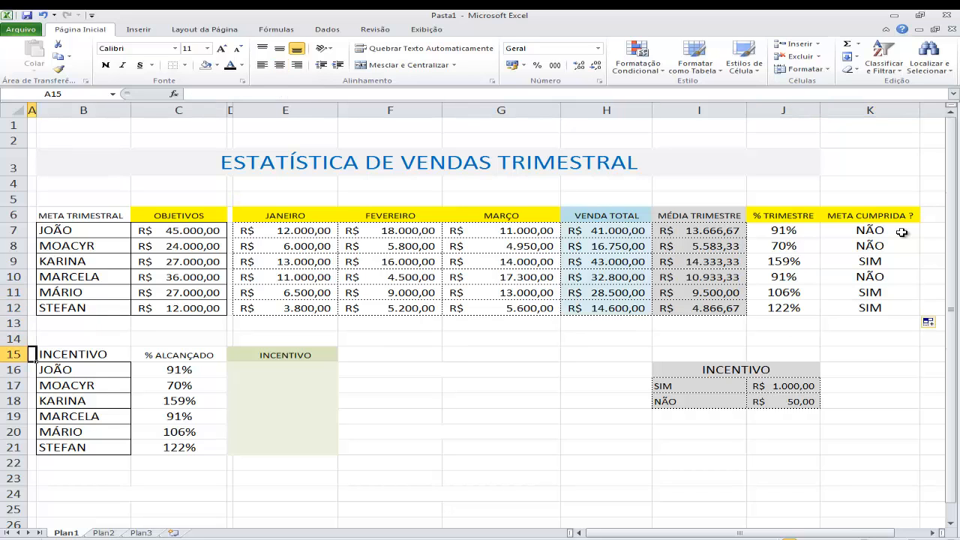
key("Right")
key("Right")
key("Right")
key("Right")
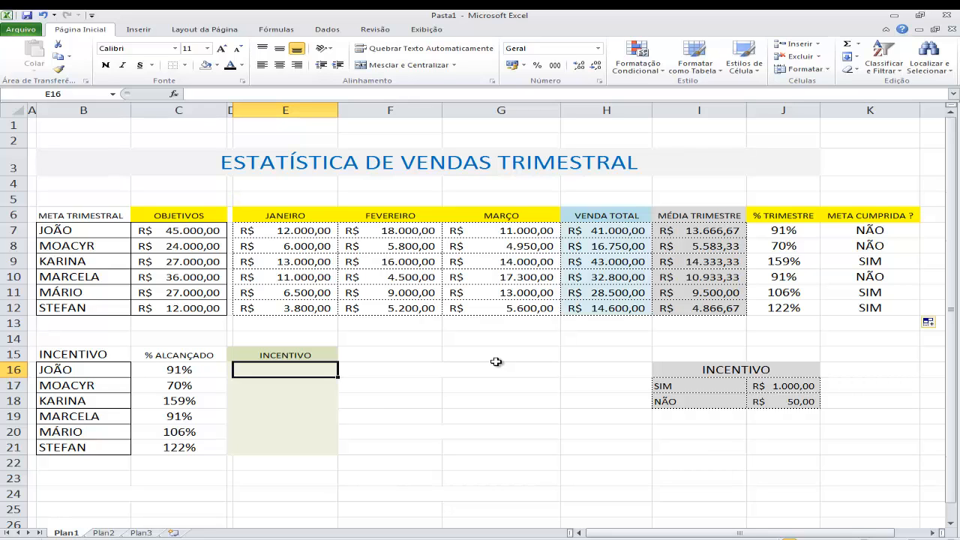
key("Down")
key("Up")
type("=SE")
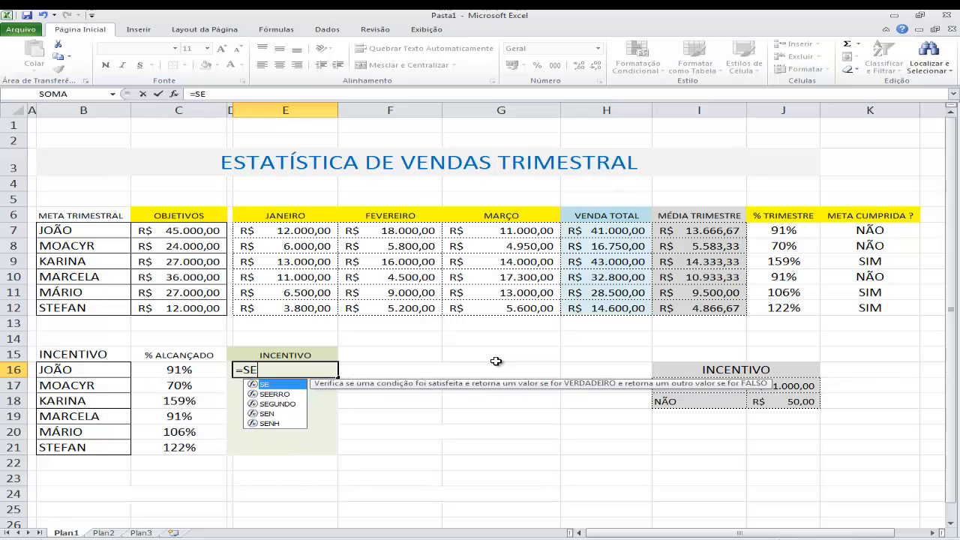
type("(")
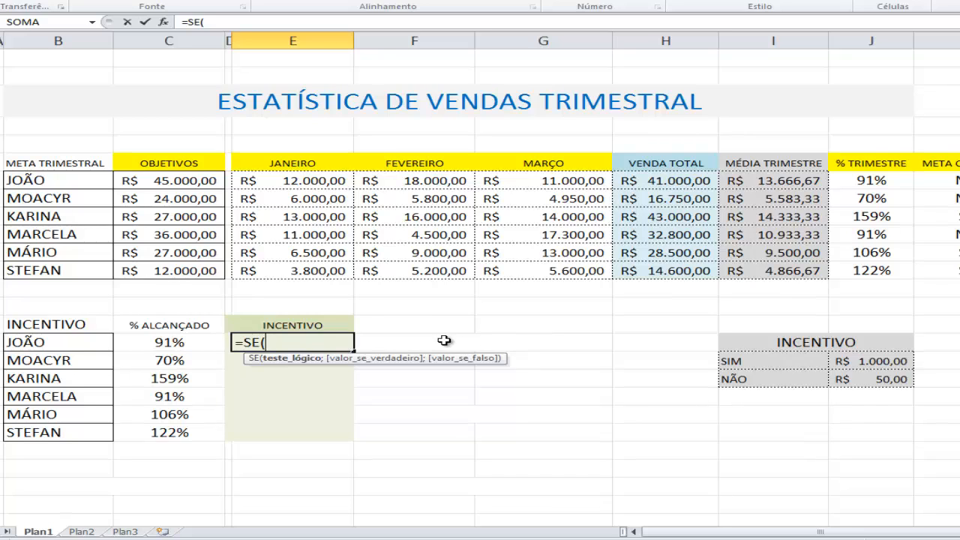
left_click(164, 347)
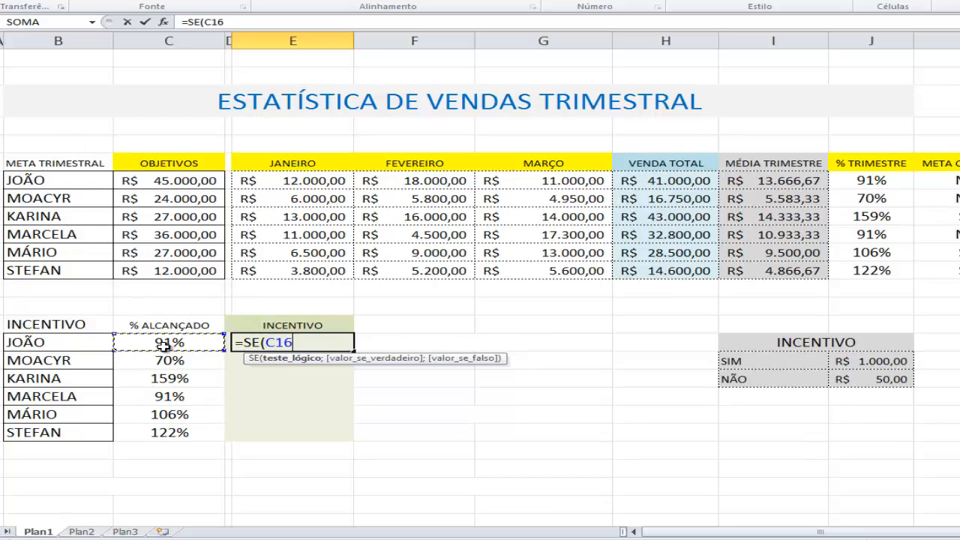
type(">")
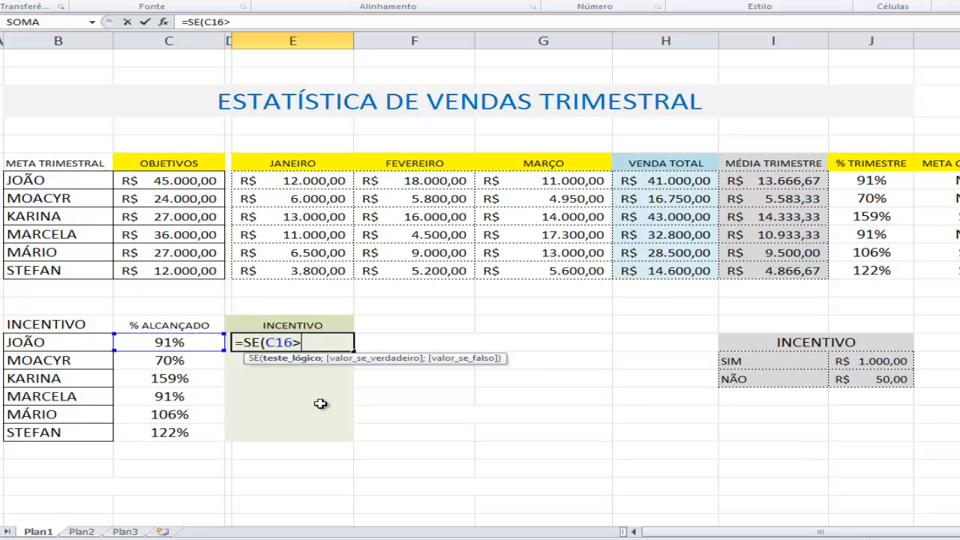
type("=100%")
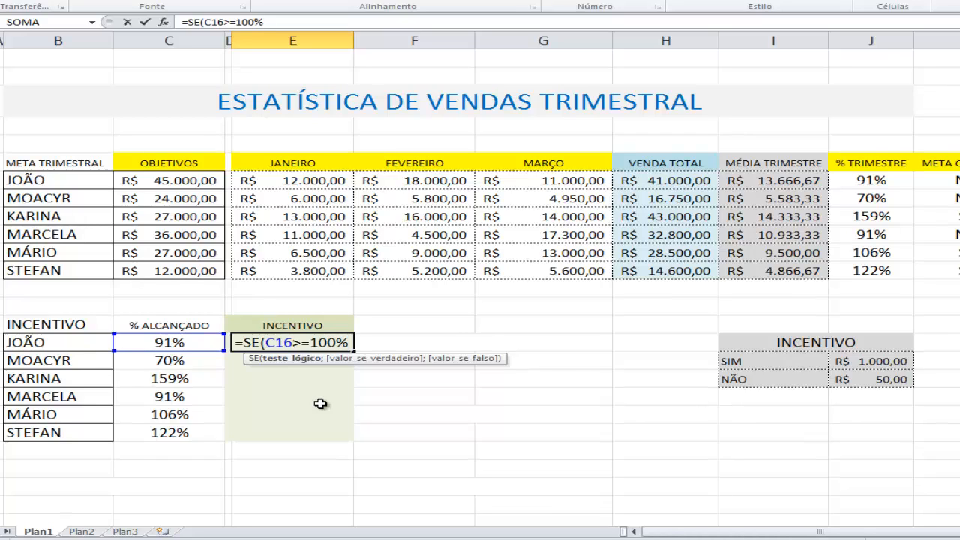
Step: Complete the SE formula in E16 with 1000 as its value if true and 50 as its value if false
type(";")
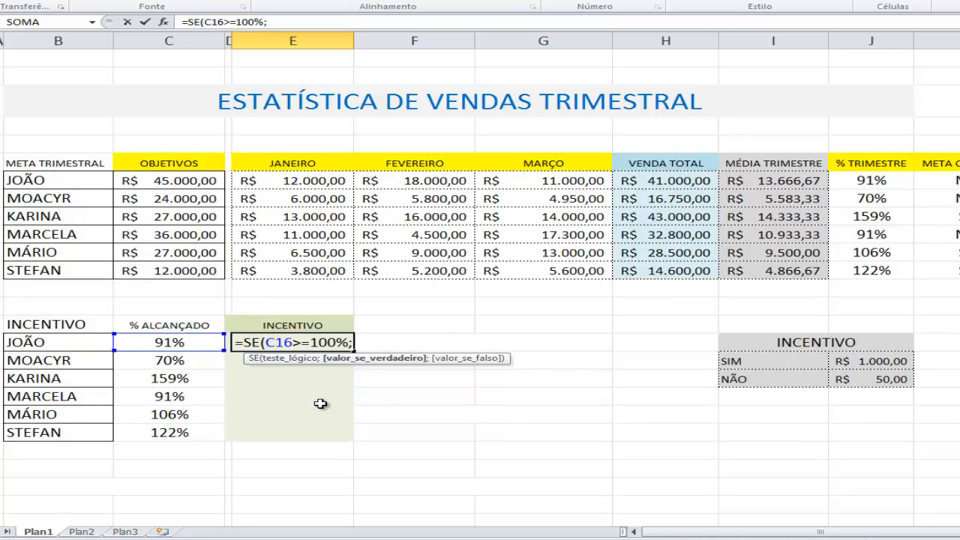
type("1000")
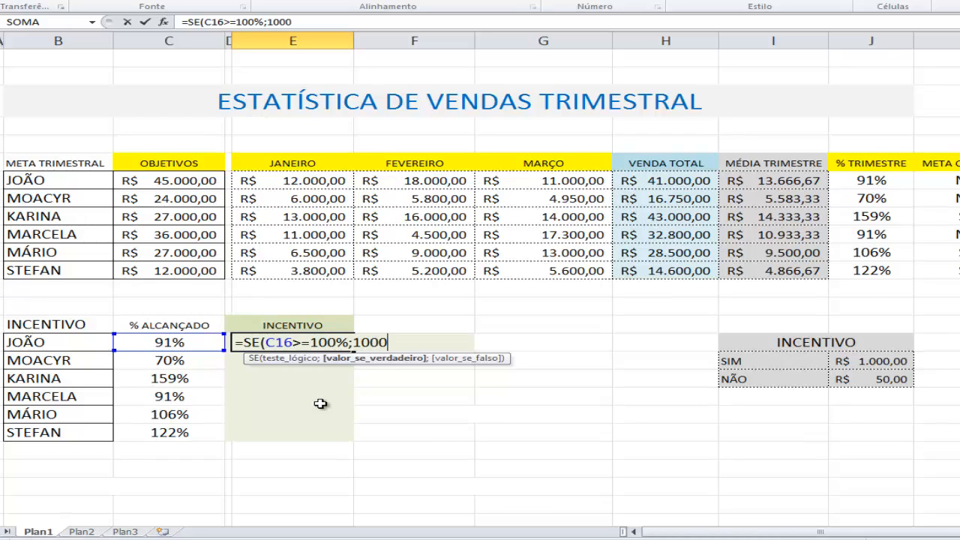
type(";")
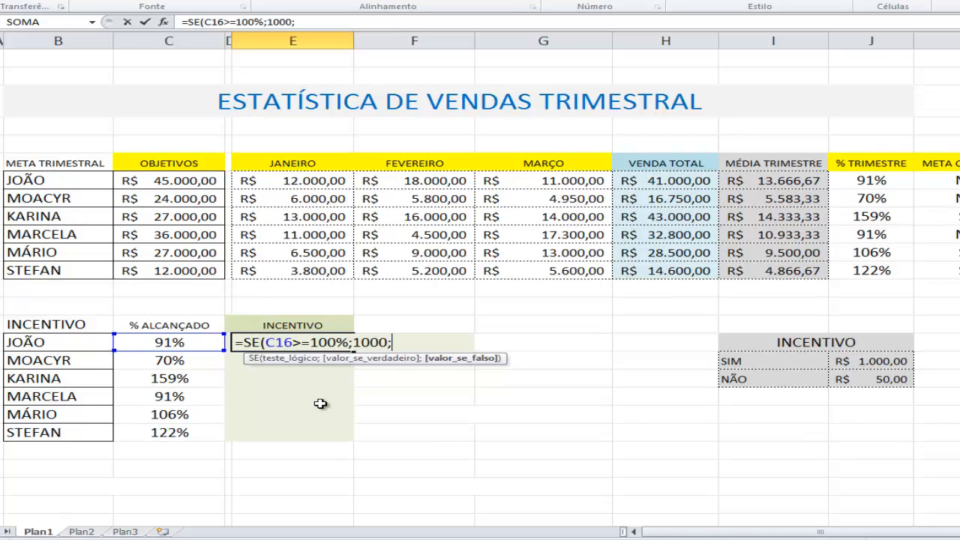
type("50")
key("Return")
Step: Apply the accounting number format to E16 and fill its INCENTIVO formula down to E21
key("Up")
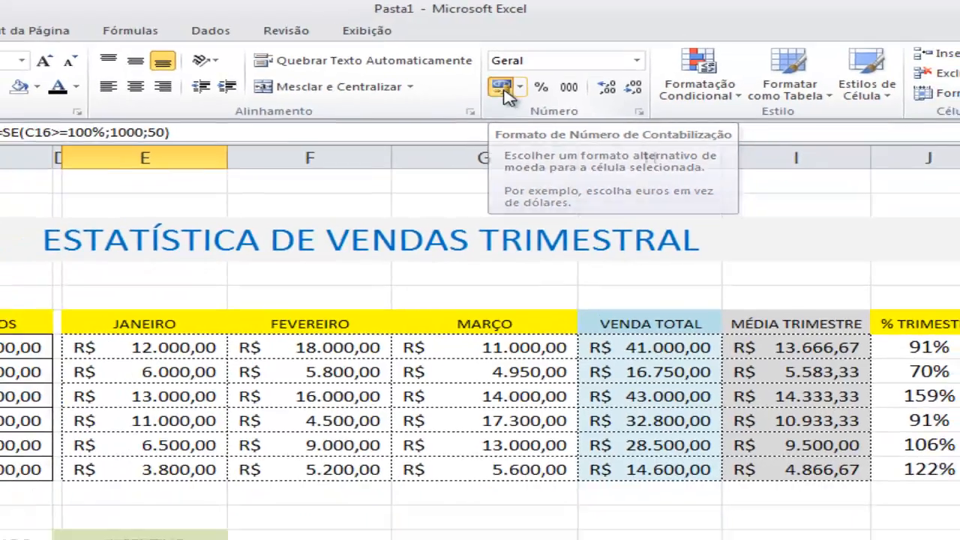
left_click(469, 105)
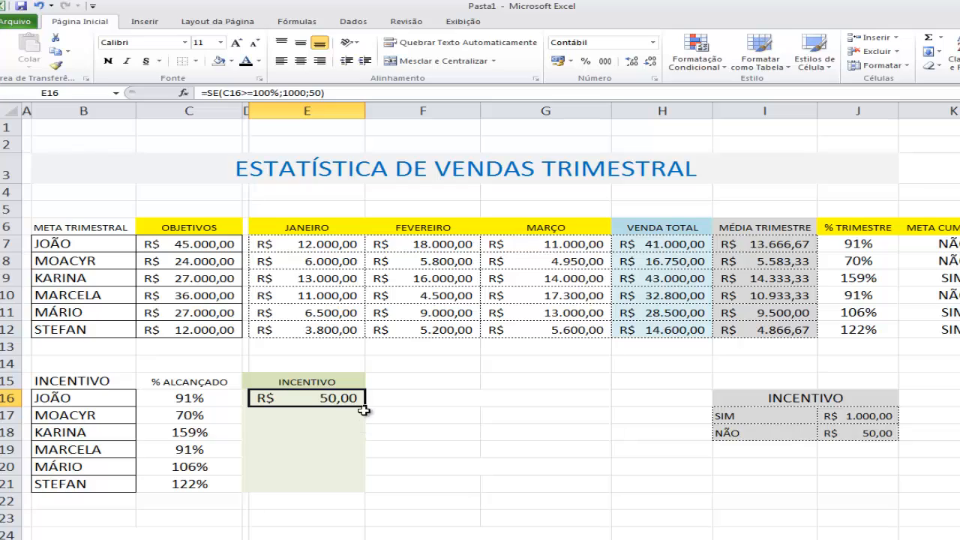
left_click_drag(365, 406, 360, 494)
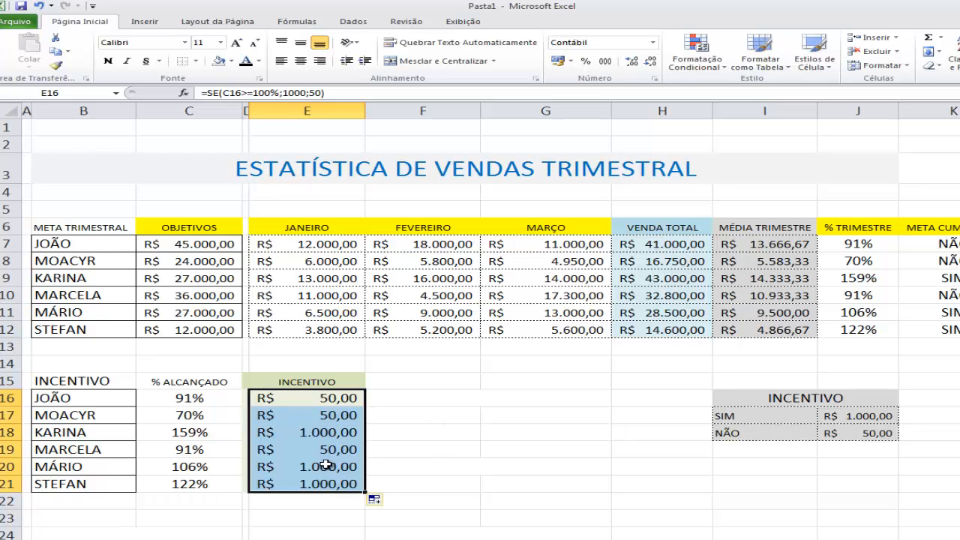
Step: Check the INCENTIVO results against the salespeople listed in rows 18 to 21
left_click(79, 444)
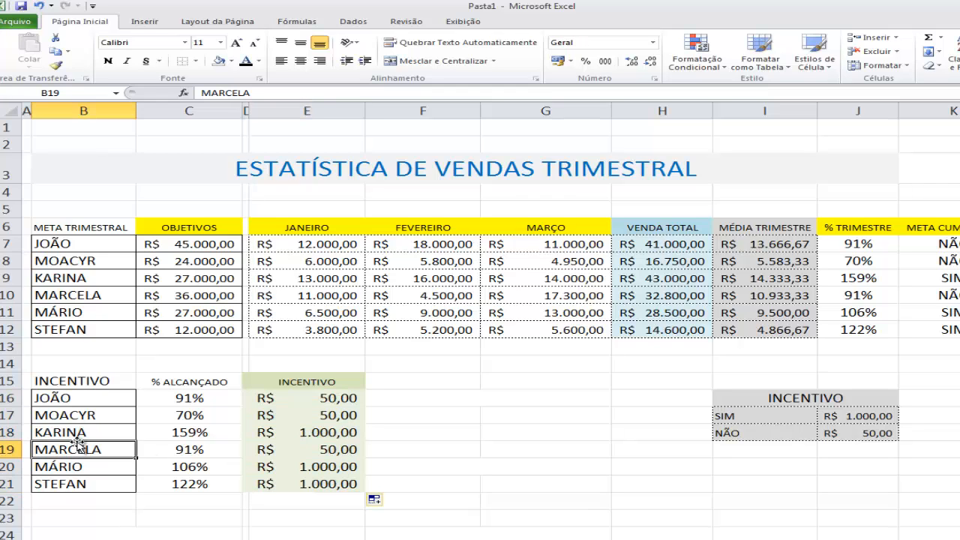
left_click(78, 435)
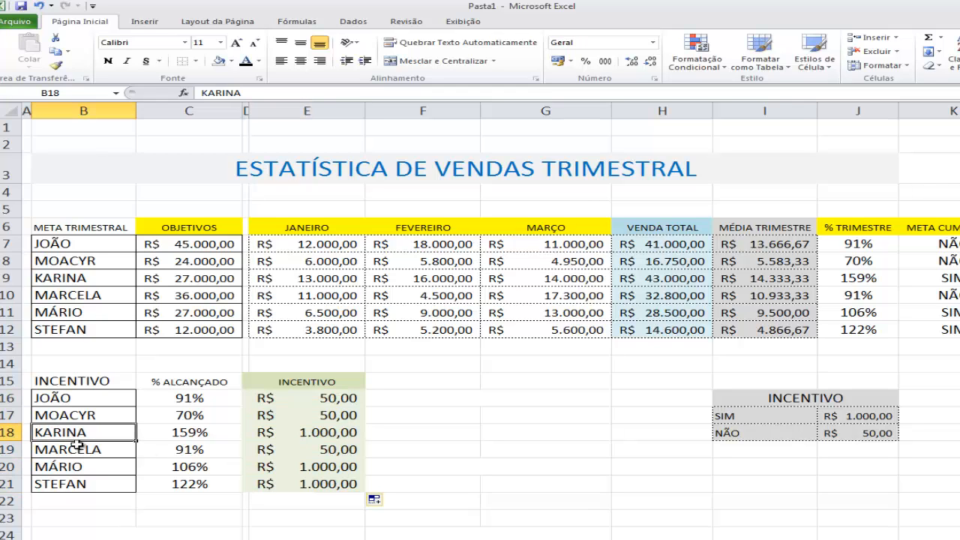
left_click(78, 469)
left_click(78, 482)
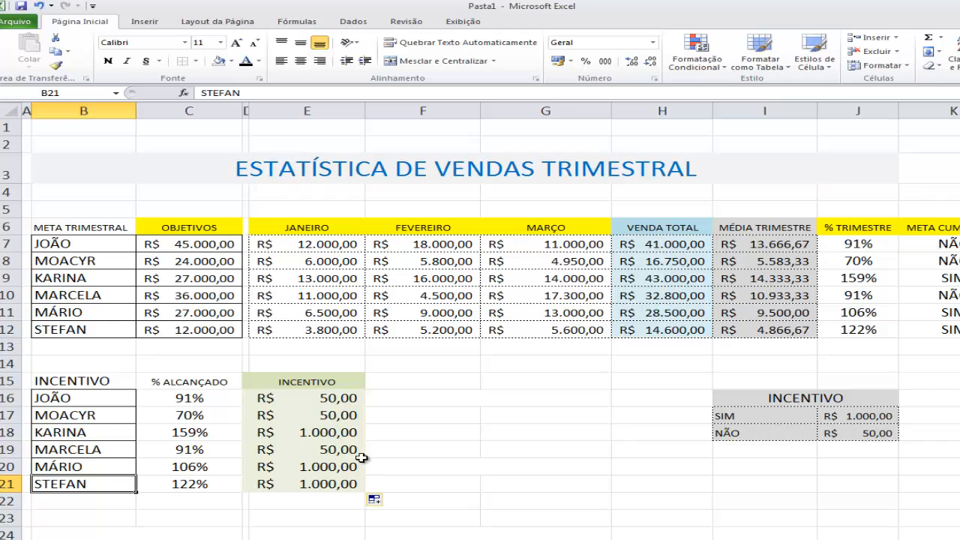